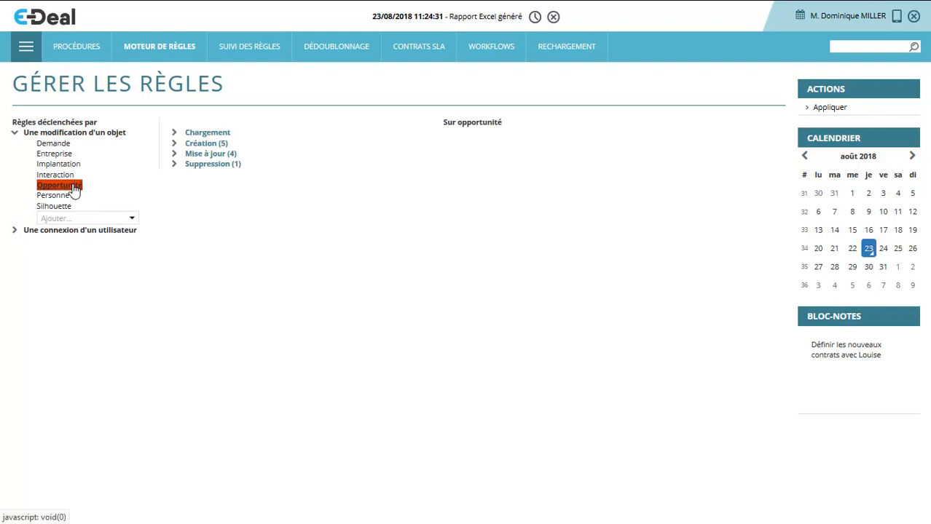
Step: Create an after-update Opportunité rule named 'Prospect devient client et notification au manager'
{"action": "left_click", "coordinate": [200, 156]}
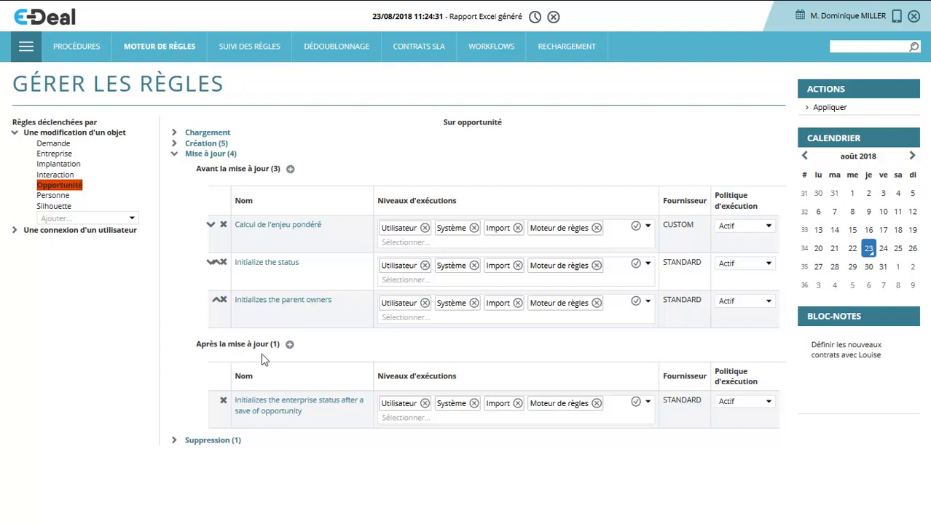
{"action": "left_click", "coordinate": [289, 346]}
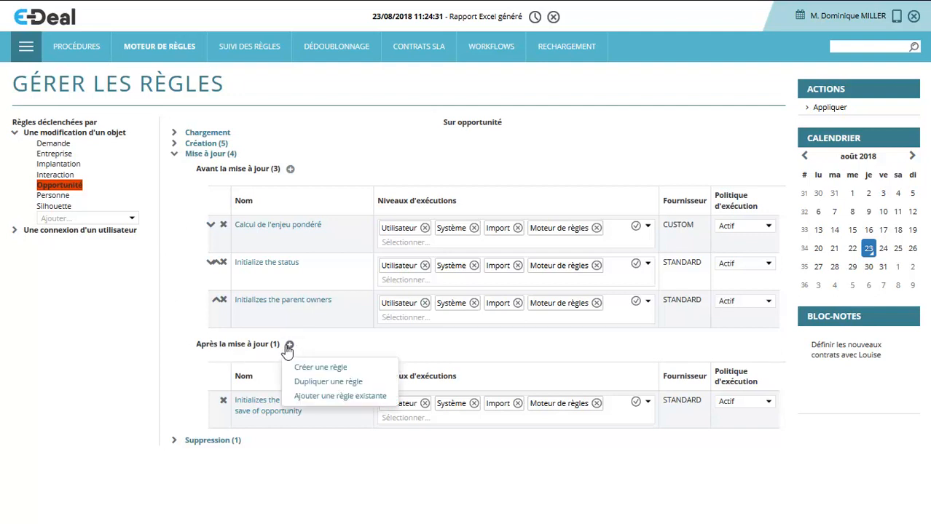
{"action": "left_click", "coordinate": [341, 374]}
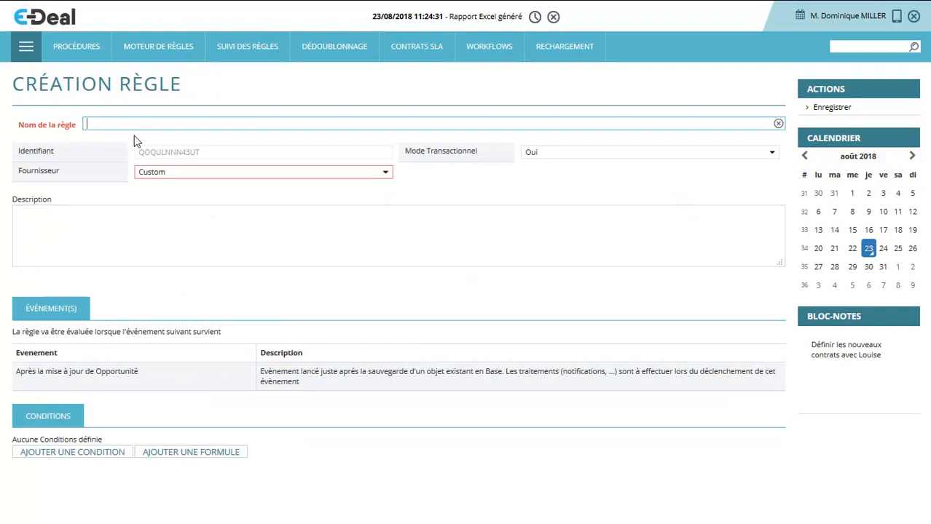
{"action": "type", "text": "Prospect devient client et notification au manager"}
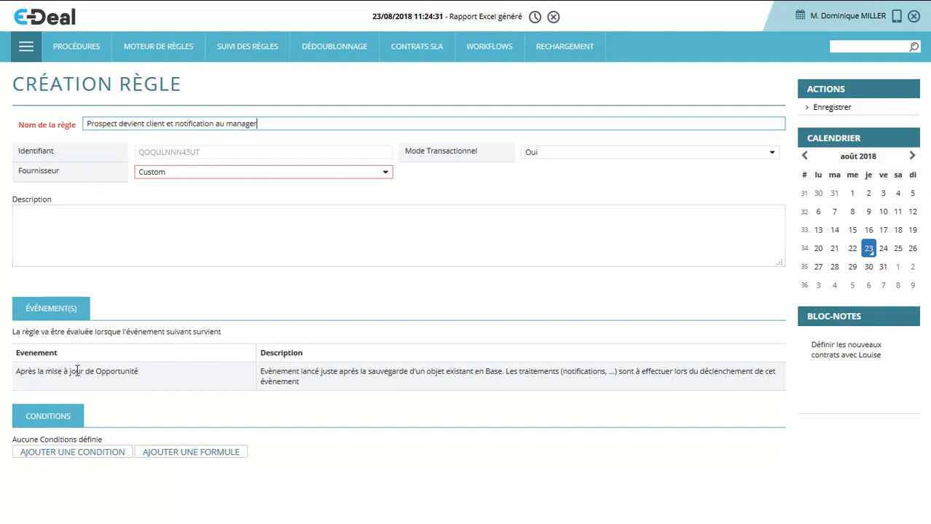
{"action": "left_click", "coordinate": [66, 456]}
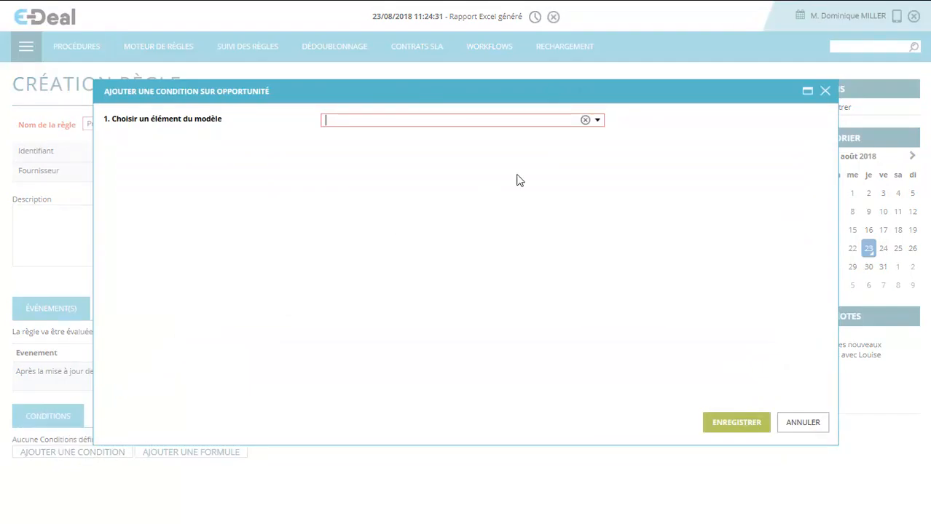
Step: Add the condition Opportunité Enjeu ISNUMBERGREATERTHANOREQUAL a fixed value of 80000
{"action": "left_click", "coordinate": [598, 123]}
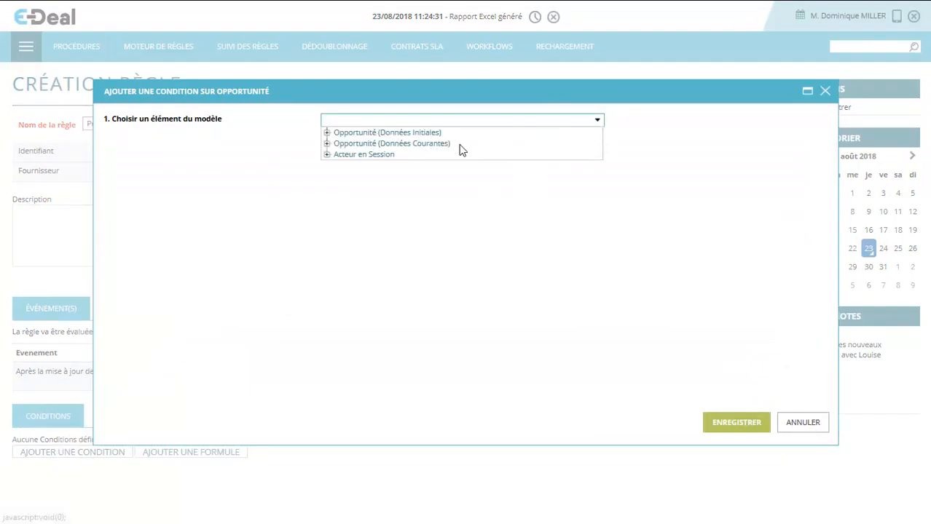
{"action": "left_click", "coordinate": [327, 145]}
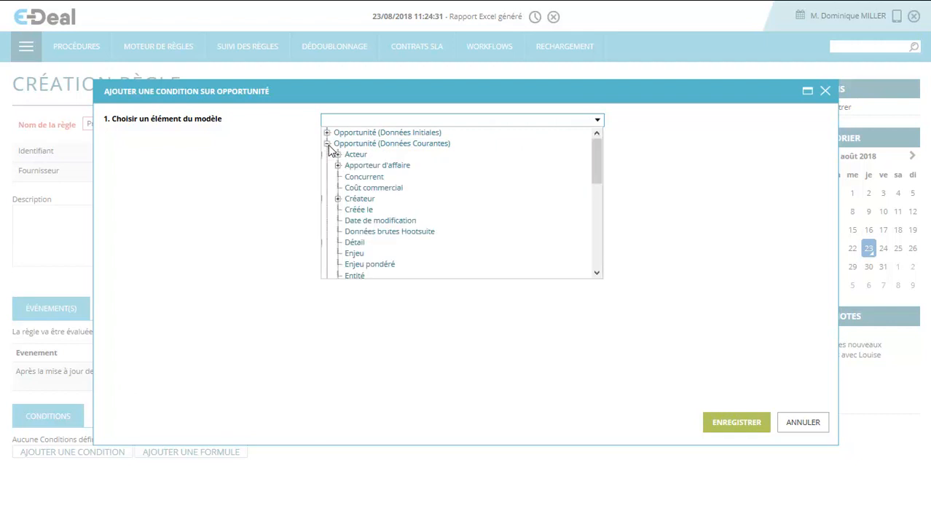
{"action": "left_click", "coordinate": [355, 253]}
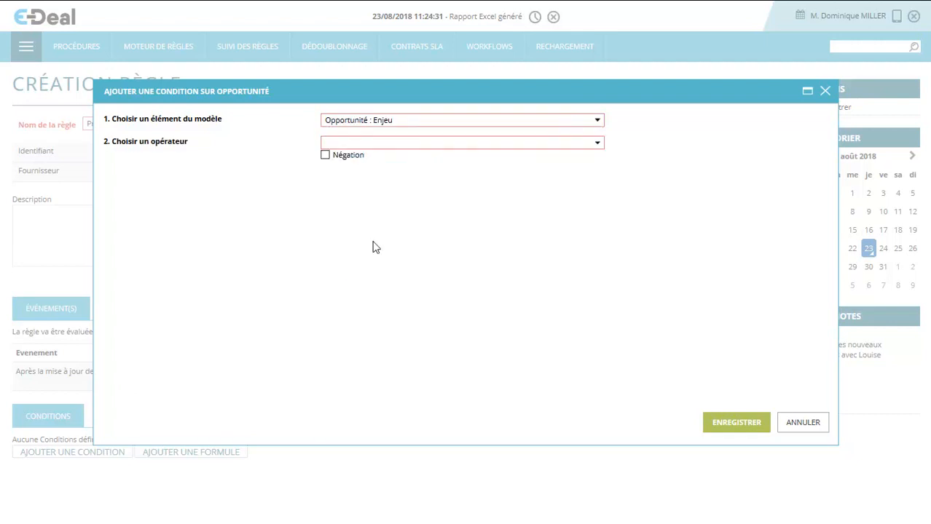
{"action": "left_click", "coordinate": [597, 146]}
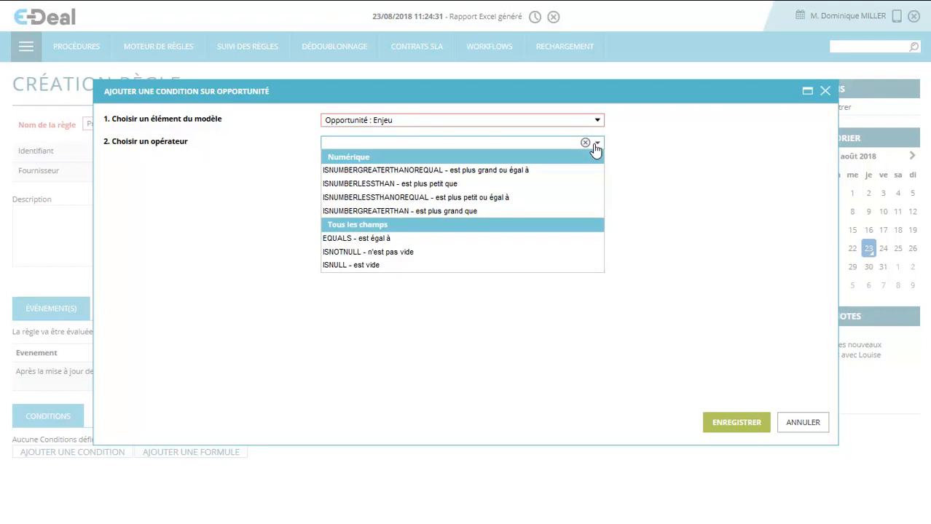
{"action": "left_click", "coordinate": [569, 171]}
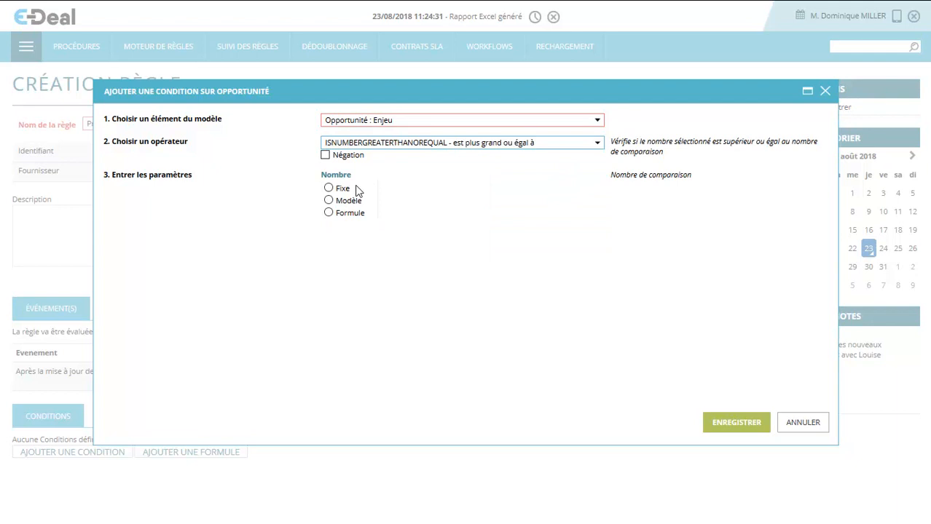
{"action": "left_click", "coordinate": [328, 188]}
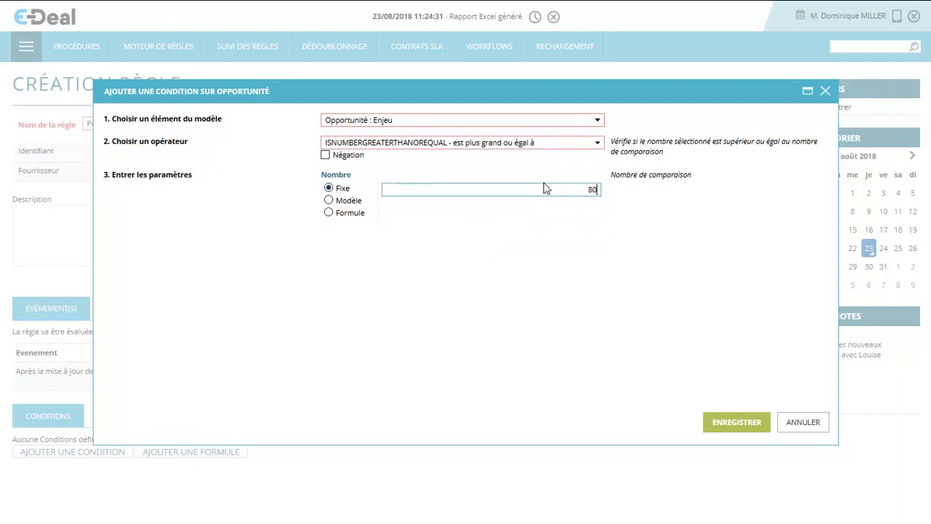
{"action": "left_click", "coordinate": [729, 424]}
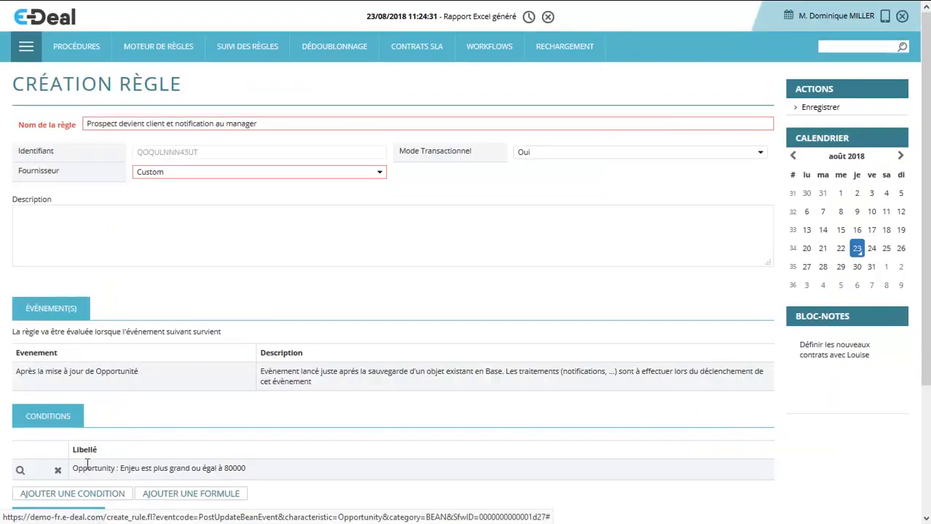
{"action": "left_click", "coordinate": [81, 496]}
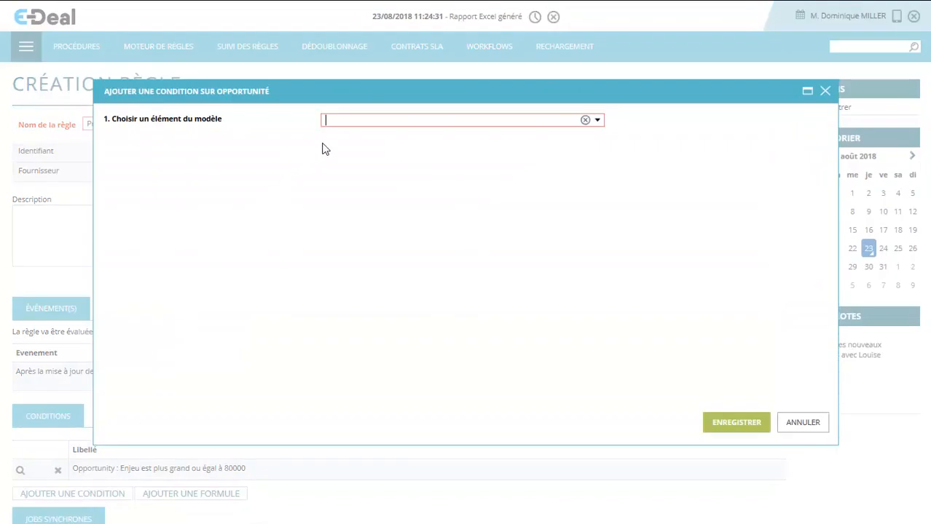
Step: Fill in the second condition as Opportunité Etat EQUALS the fixed value Gagné
{"action": "left_click", "coordinate": [598, 125]}
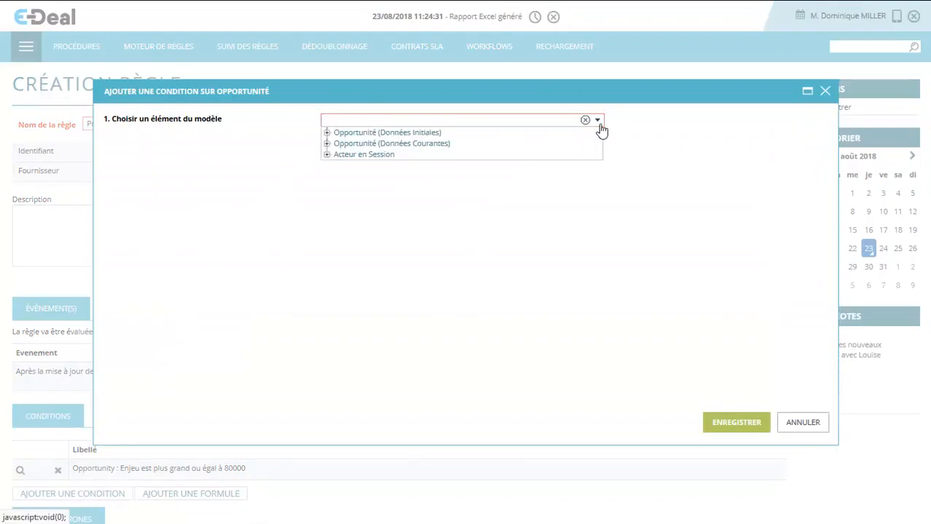
{"action": "left_click", "coordinate": [327, 143]}
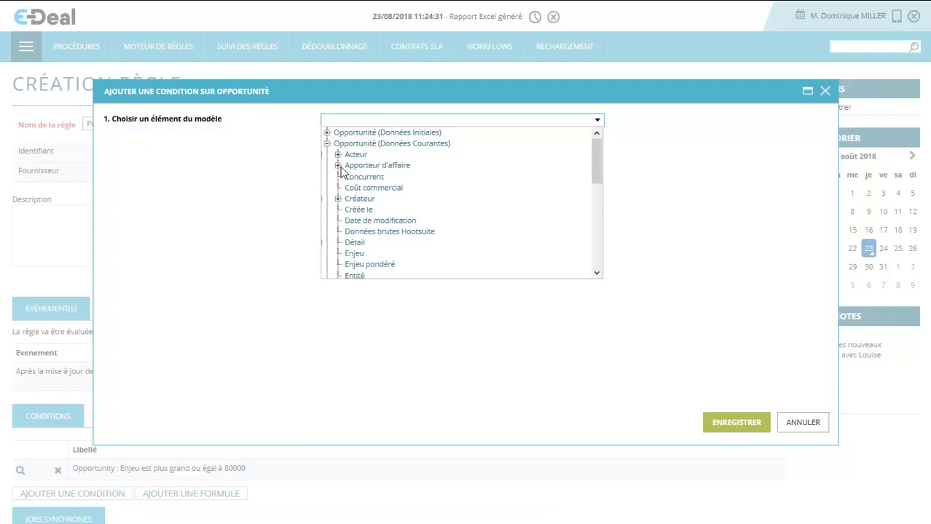
{"action": "scroll", "coordinate": [346, 179], "scroll_direction": "down", "scroll_amount": 1}
{"action": "scroll", "coordinate": [347, 180], "scroll_direction": "down", "scroll_amount": 1}
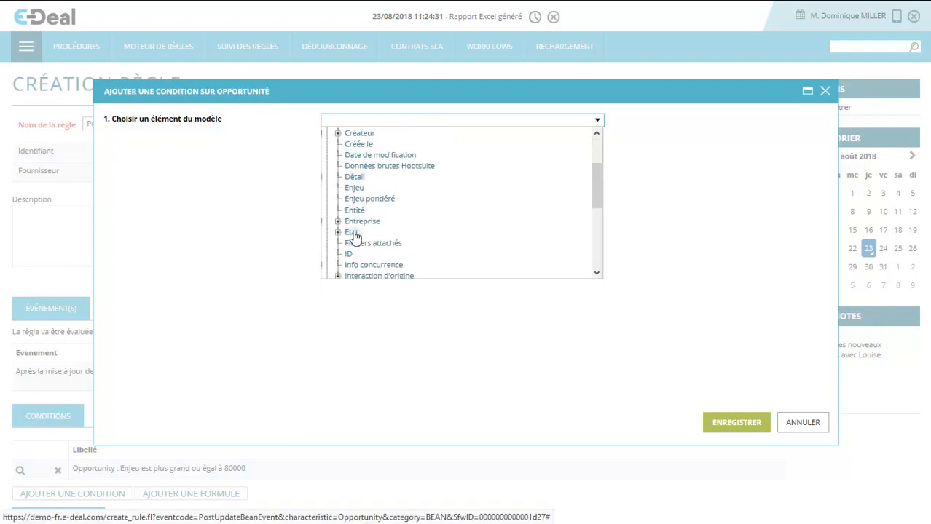
{"action": "left_click", "coordinate": [353, 233]}
{"action": "left_click", "coordinate": [599, 149]}
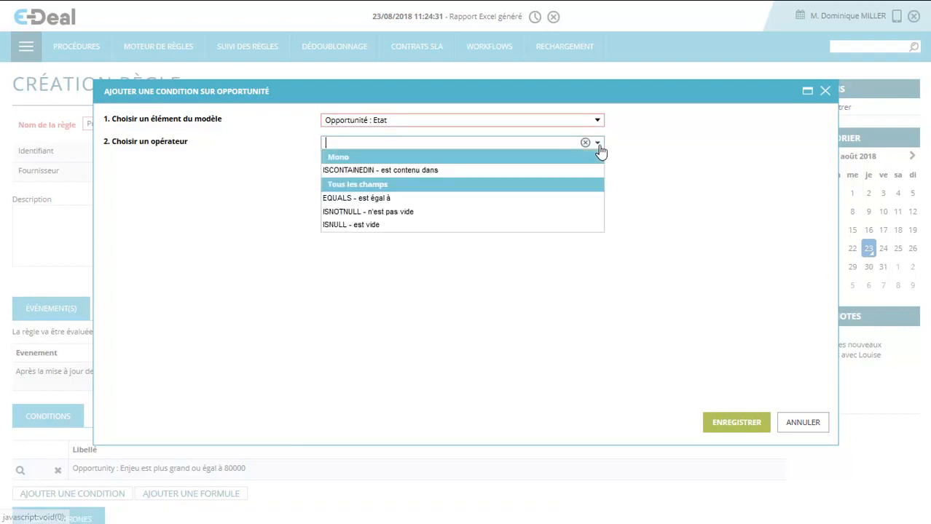
{"action": "left_click", "coordinate": [488, 199]}
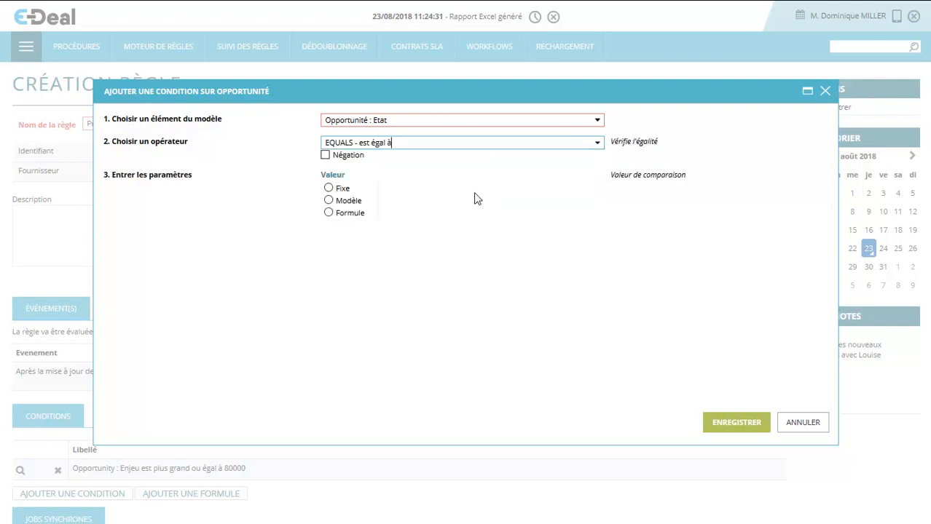
{"action": "left_click", "coordinate": [328, 190]}
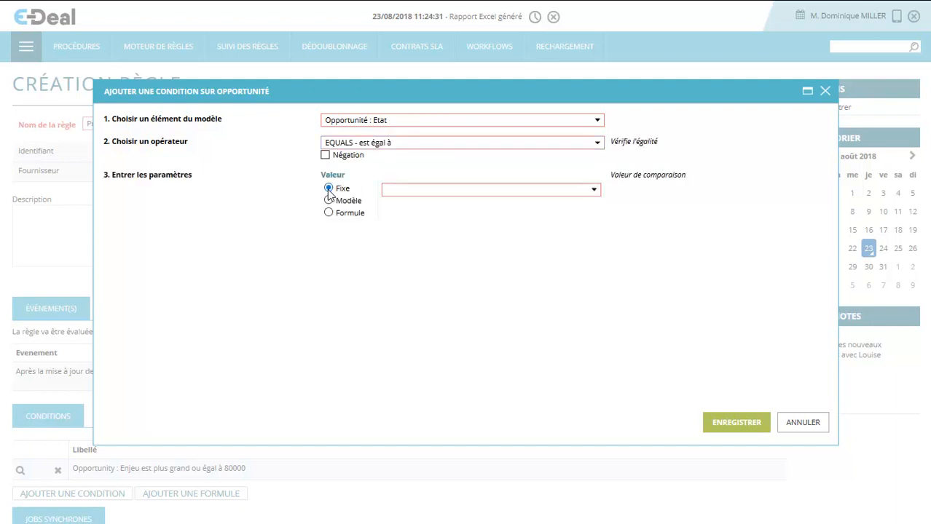
{"action": "left_click", "coordinate": [411, 192]}
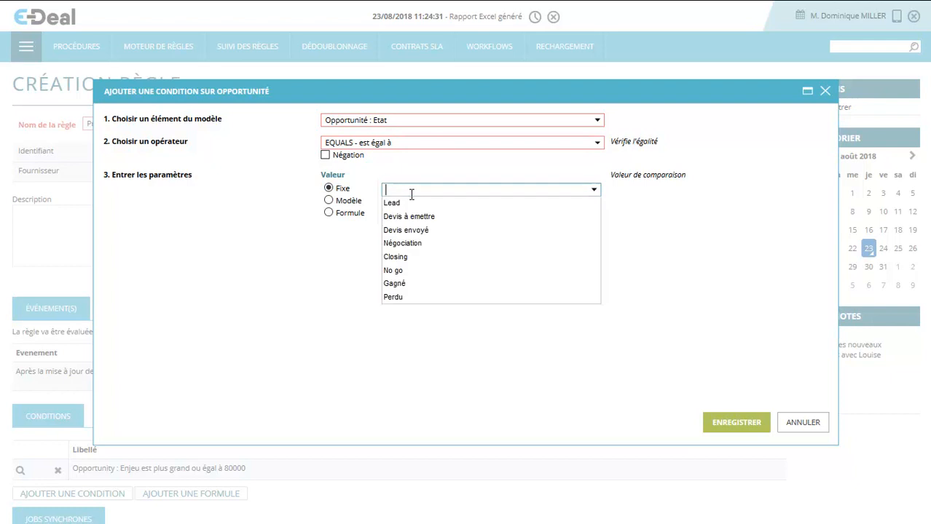
{"action": "left_click", "coordinate": [402, 285]}
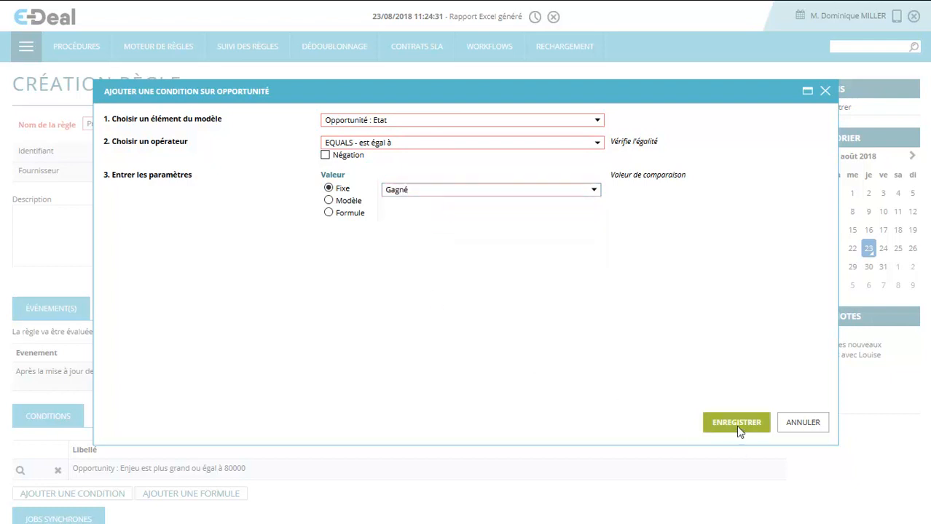
{"action": "left_click", "coordinate": [737, 424]}
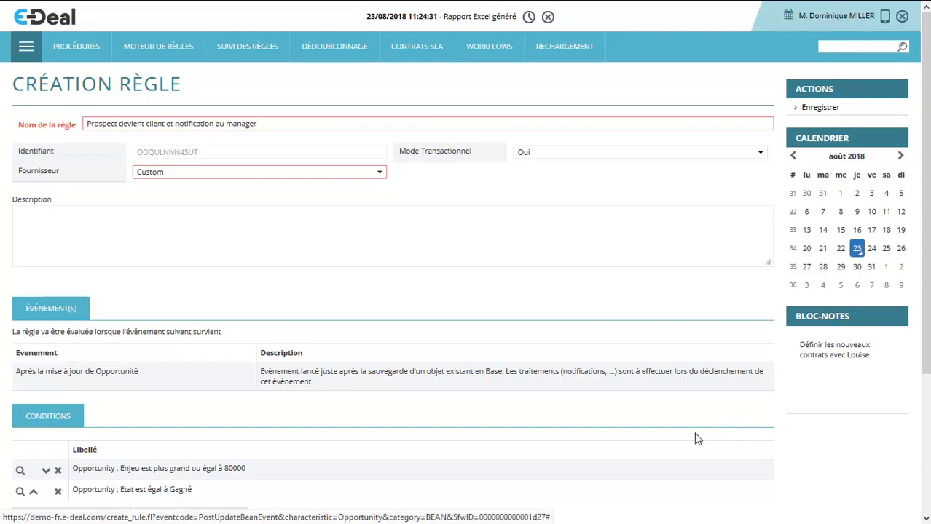
Step: Start a 'Modifier la valeur d'un champ' job targeting the opportunity's Entreprise > Statut field
{"action": "scroll", "coordinate": [316, 436], "scroll_direction": "down", "scroll_amount": 3}
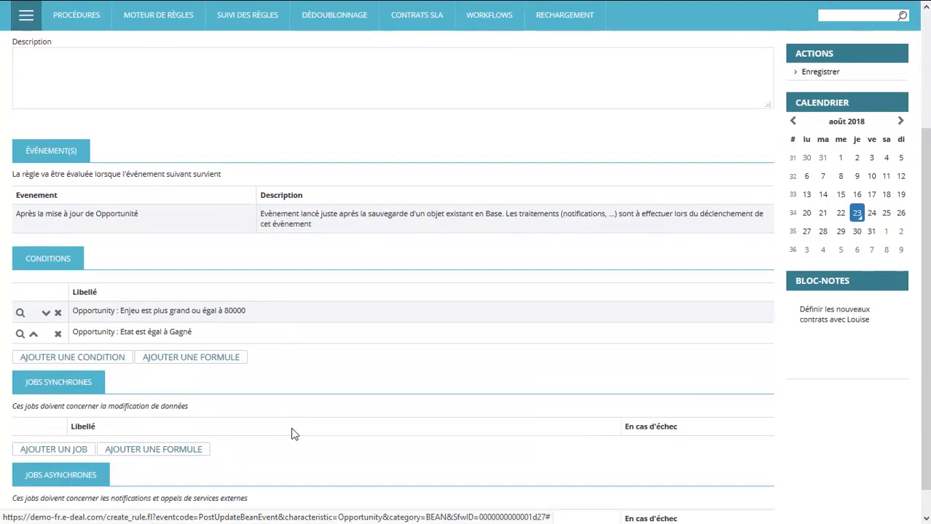
{"action": "left_click", "coordinate": [65, 420]}
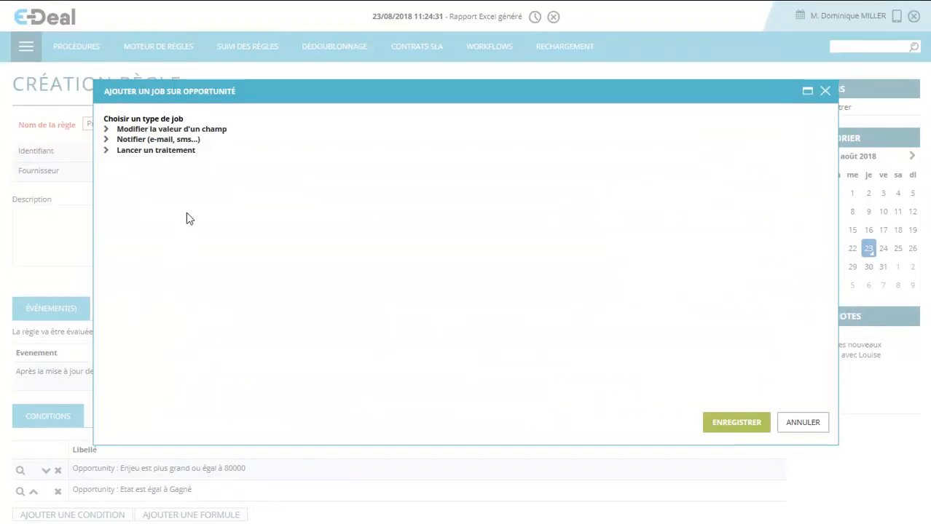
{"action": "left_click", "coordinate": [198, 134]}
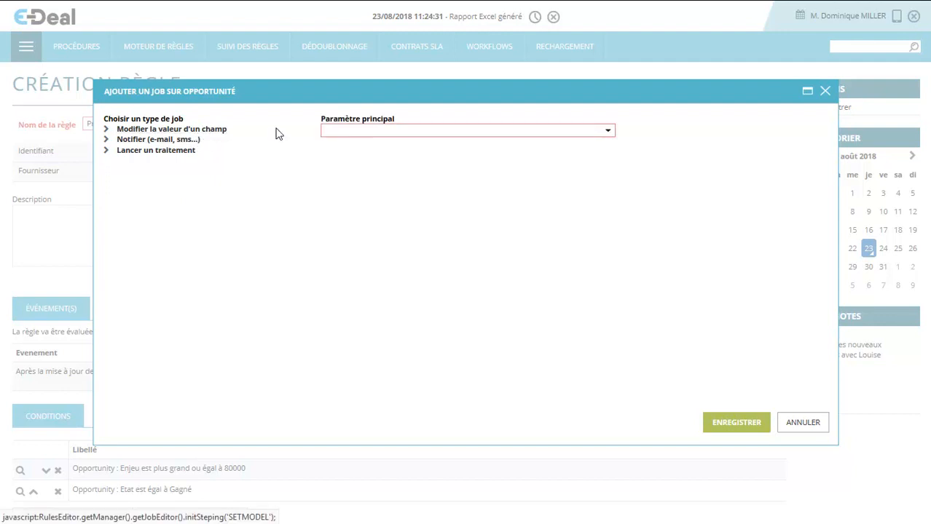
{"action": "left_click", "coordinate": [608, 133]}
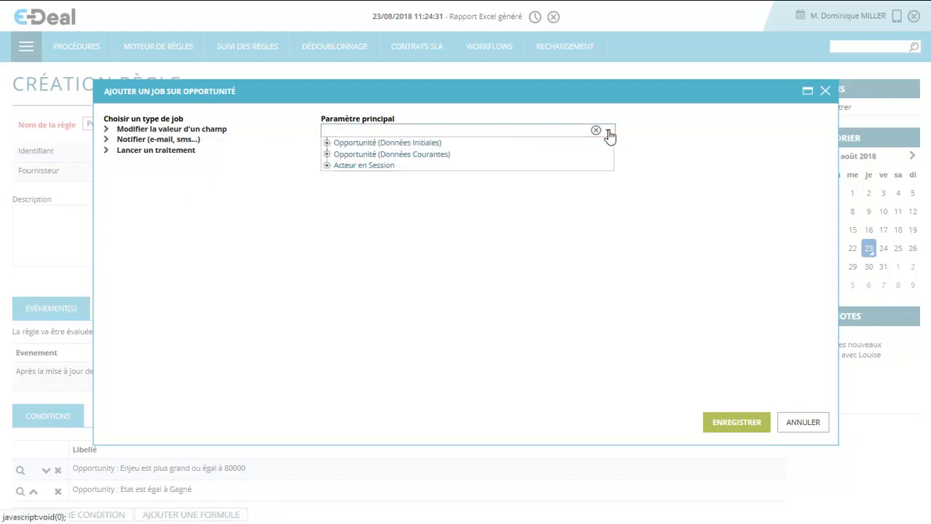
{"action": "left_click", "coordinate": [327, 154]}
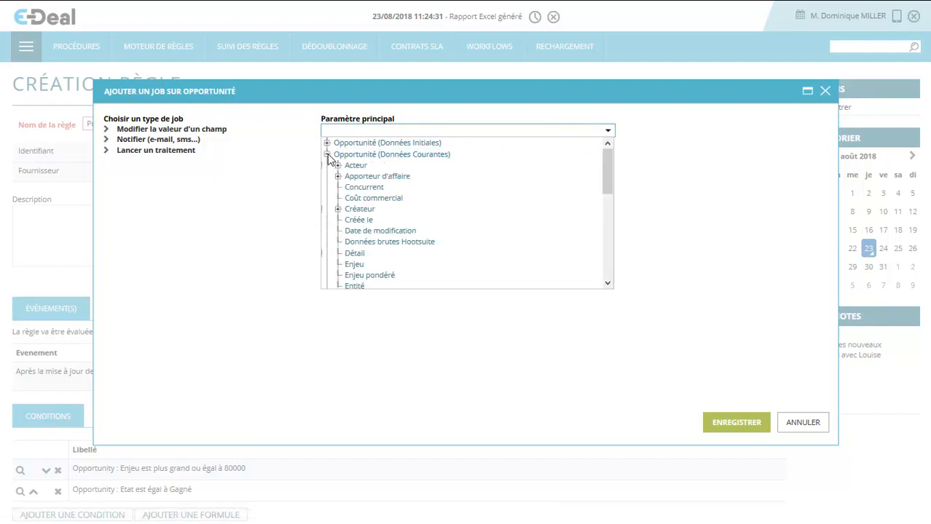
{"action": "scroll", "coordinate": [352, 211], "scroll_direction": "down", "scroll_amount": 3}
{"action": "left_click", "coordinate": [338, 231]}
{"action": "scroll", "coordinate": [338, 232], "scroll_direction": "down", "scroll_amount": 6}
{"action": "scroll", "coordinate": [338, 231], "scroll_direction": "down", "scroll_amount": 5}
{"action": "scroll", "coordinate": [342, 255], "scroll_direction": "down", "scroll_amount": 7}
{"action": "scroll", "coordinate": [347, 247], "scroll_direction": "down", "scroll_amount": 2}
{"action": "left_click", "coordinate": [360, 247]}
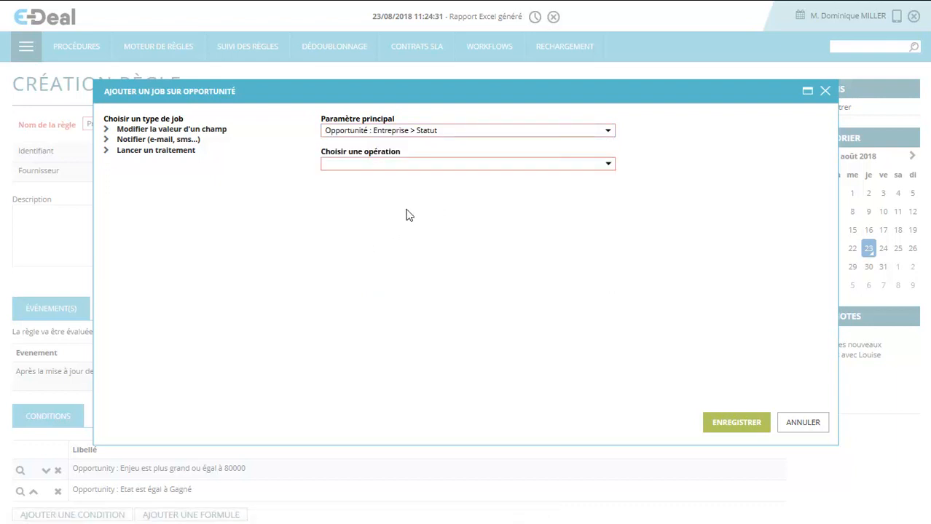
Step: Make the job SET the company Statut to the fixed value Client and save it
{"action": "left_click", "coordinate": [456, 165]}
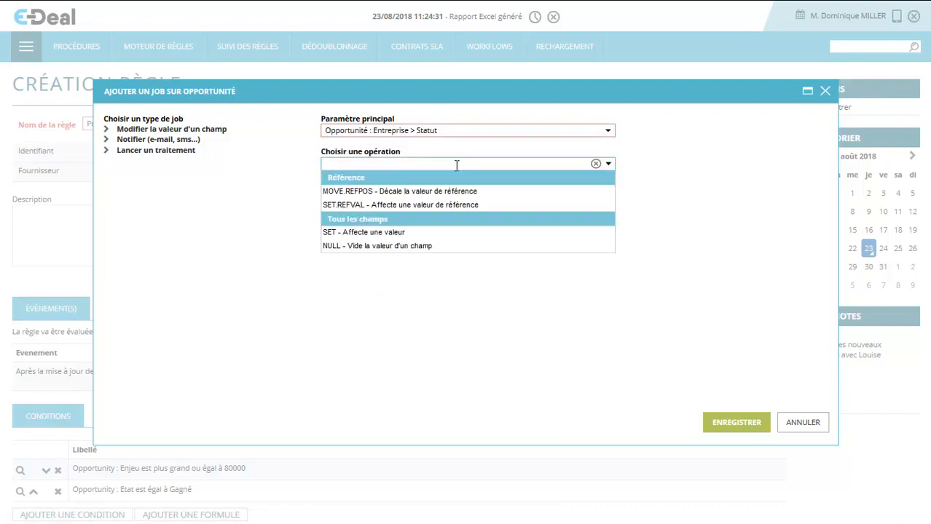
{"action": "left_click", "coordinate": [402, 232]}
{"action": "left_click", "coordinate": [329, 210]}
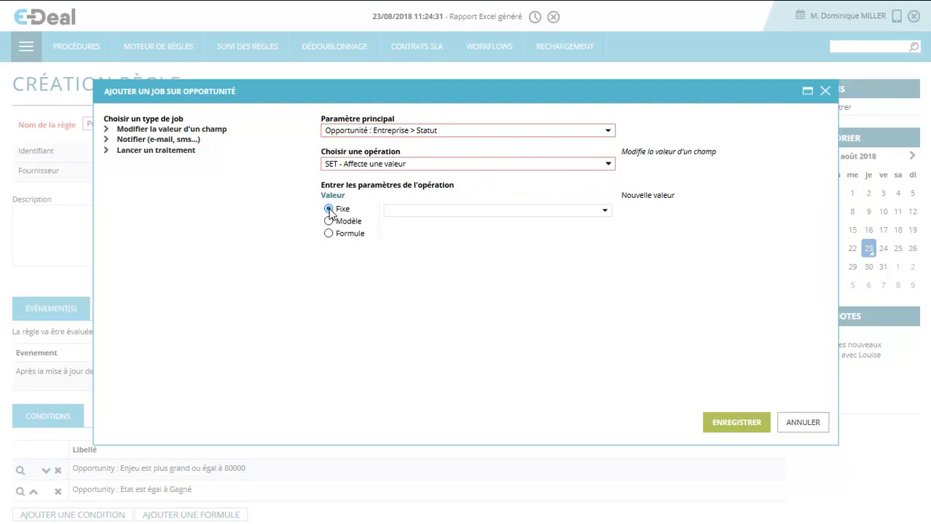
{"action": "left_click", "coordinate": [523, 212]}
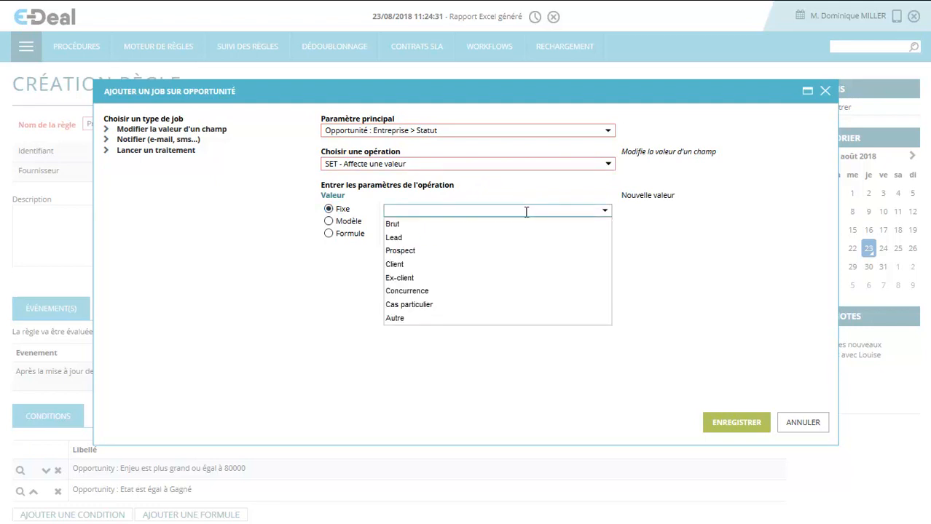
{"action": "left_click", "coordinate": [416, 264]}
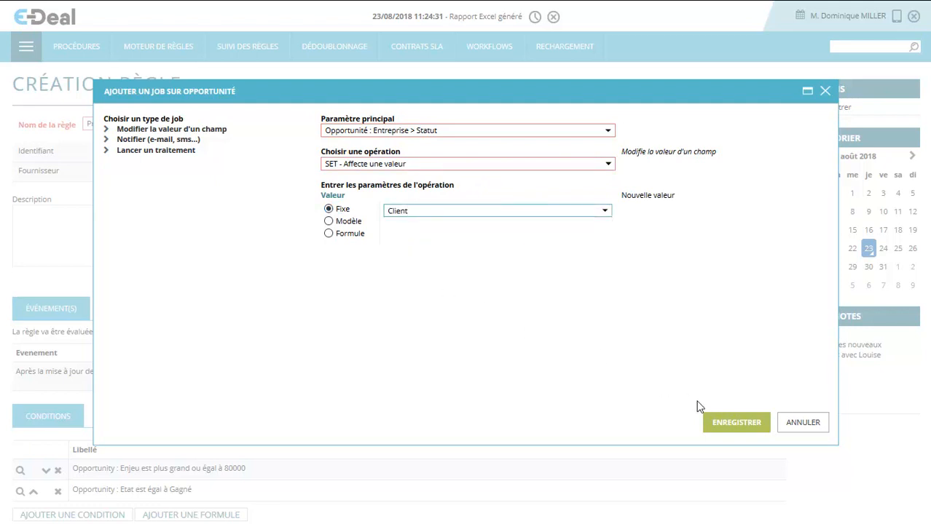
{"action": "left_click", "coordinate": [735, 429]}
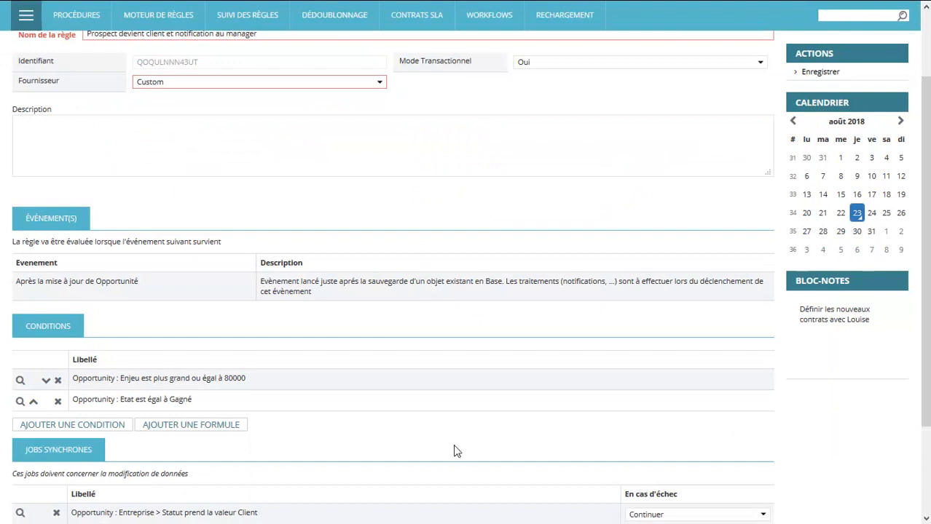
{"action": "scroll", "coordinate": [394, 450], "scroll_direction": "down", "scroll_amount": 1}
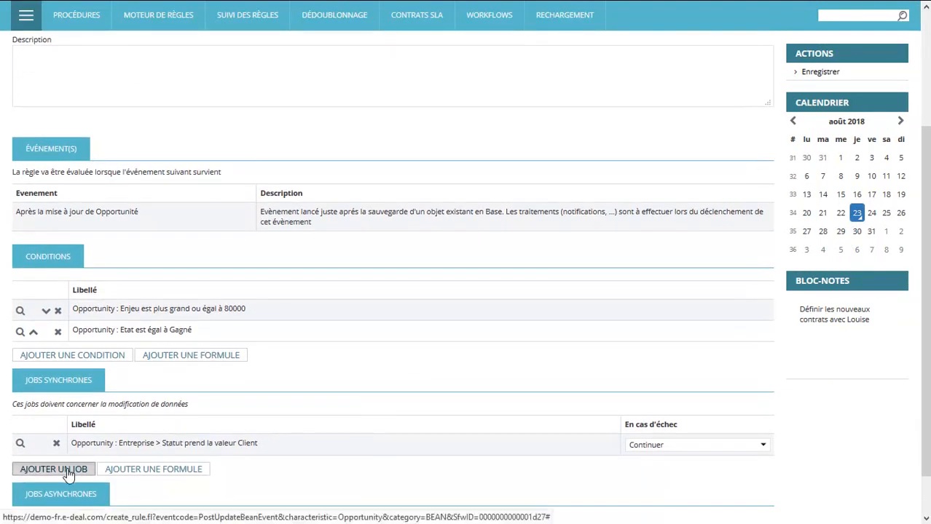
Step: Add a Notifier job using the SEND.WALLPOST - Publier un post operation
{"action": "left_click", "coordinate": [68, 471]}
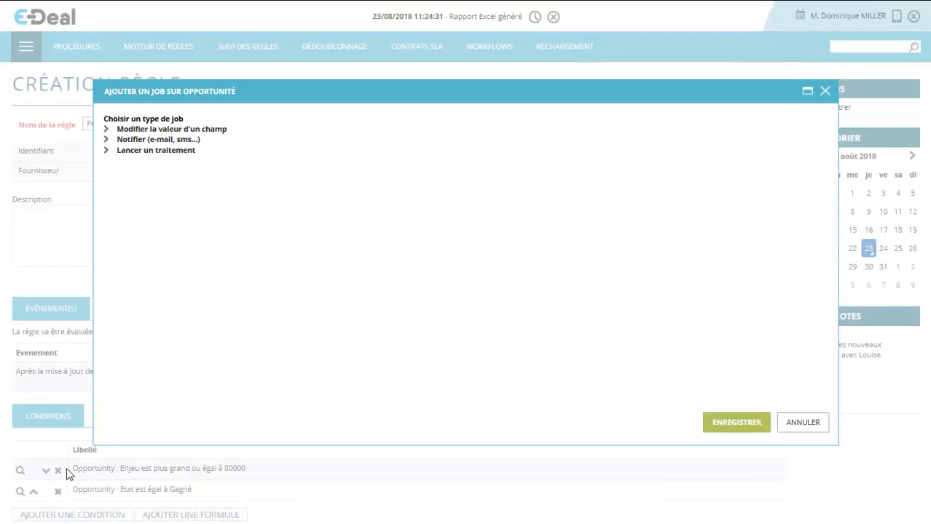
{"action": "left_click", "coordinate": [169, 142]}
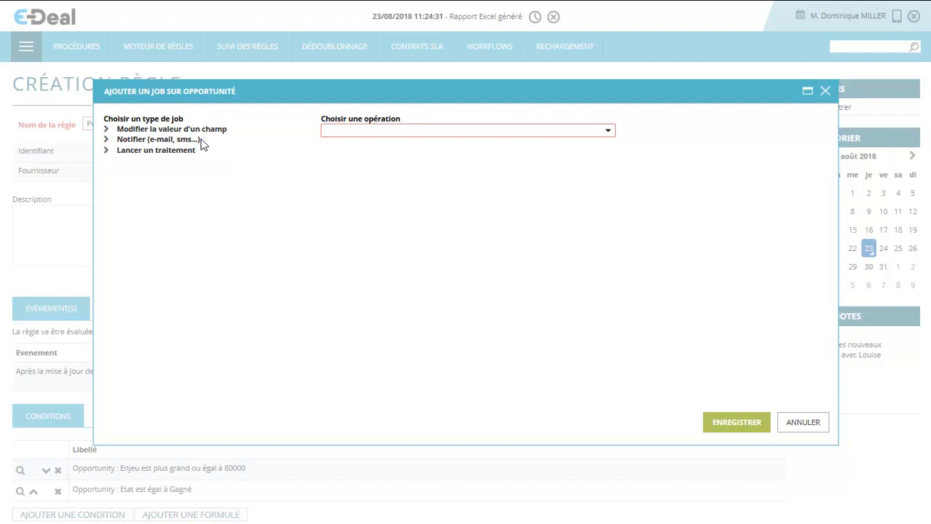
{"action": "left_click", "coordinate": [364, 132]}
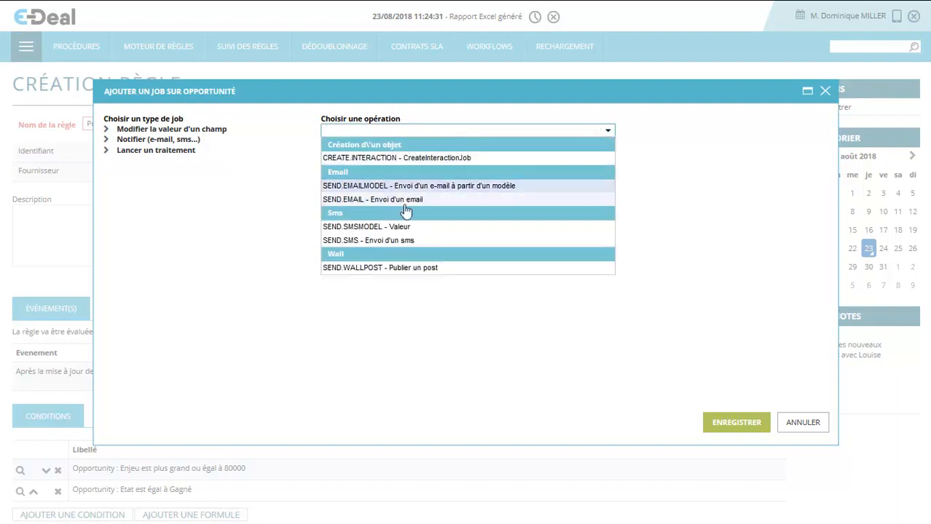
{"action": "left_click", "coordinate": [421, 269]}
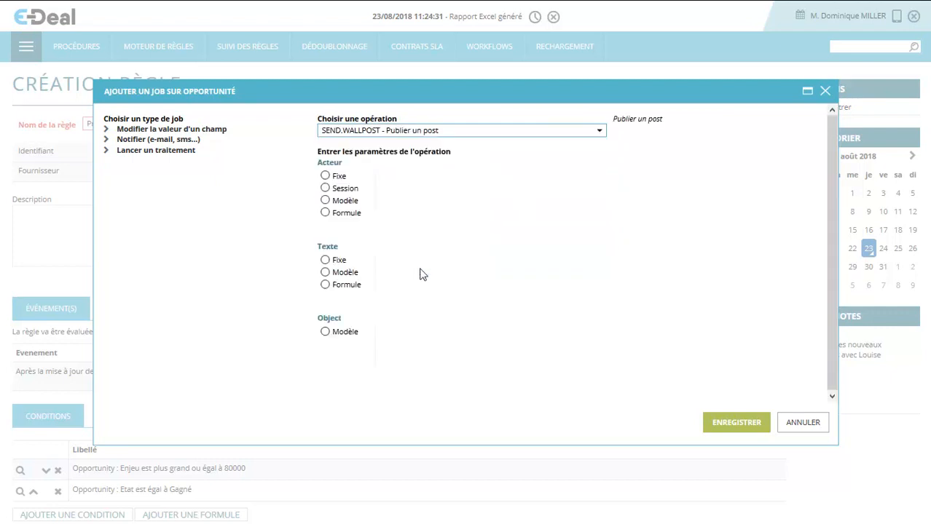
Step: Set the wall post's author to the opportunity's Acteur from current data
{"action": "left_click", "coordinate": [325, 188]}
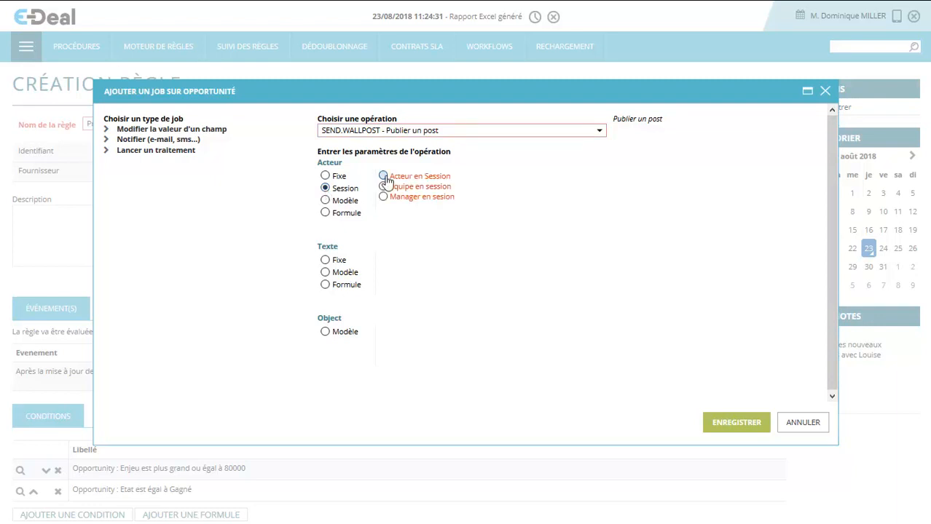
{"action": "left_click", "coordinate": [325, 176]}
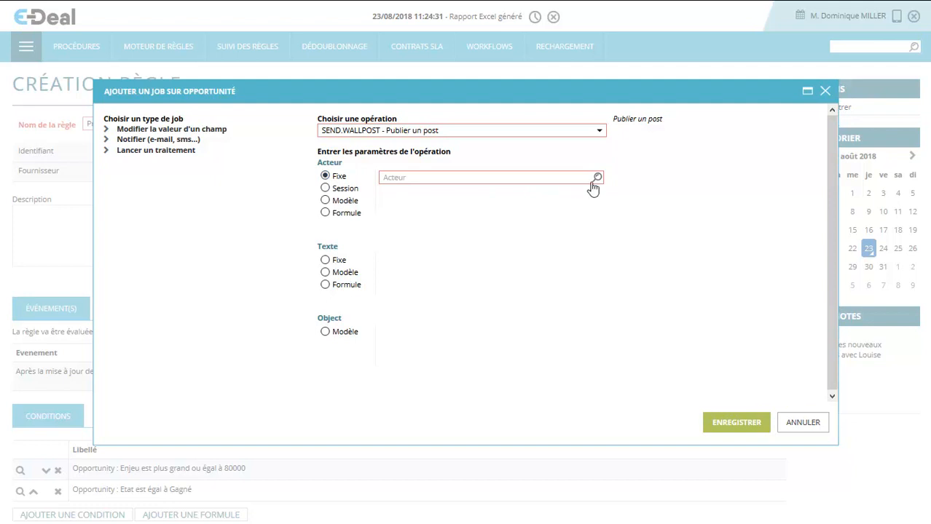
{"action": "left_click", "coordinate": [326, 201]}
{"action": "left_click", "coordinate": [594, 178]}
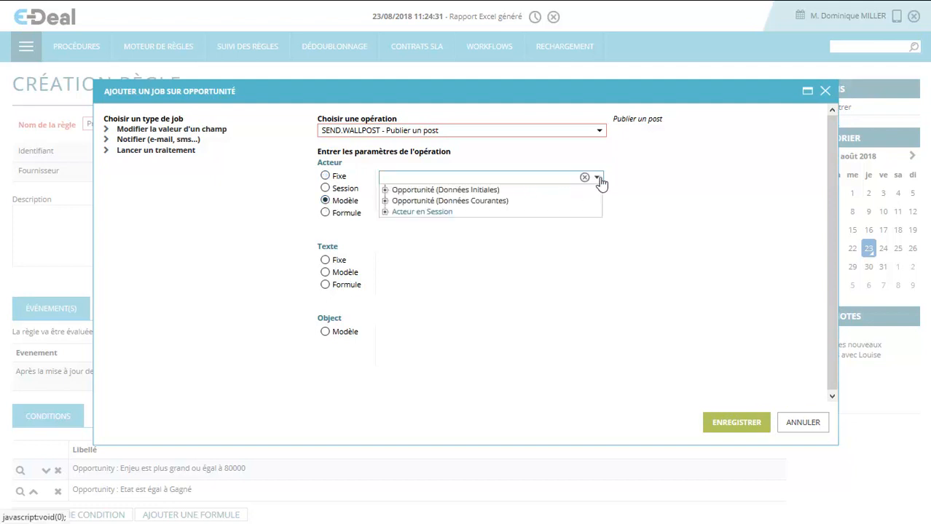
{"action": "left_click", "coordinate": [385, 202]}
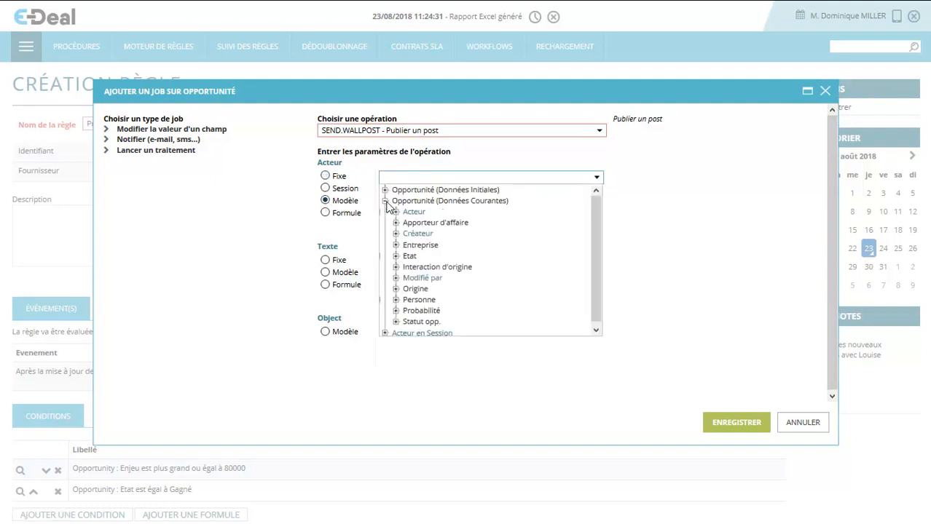
{"action": "left_click", "coordinate": [413, 212]}
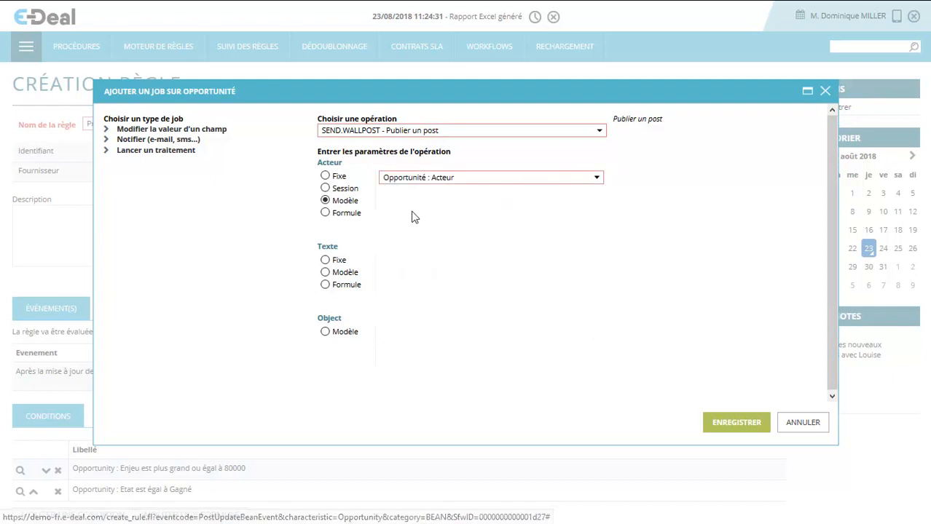
Step: Give the post the text 'Affaire importante signée !', attach it to the opportunity's Entreprise, and save
{"action": "left_click", "coordinate": [325, 262]}
{"action": "left_click", "coordinate": [387, 261]}
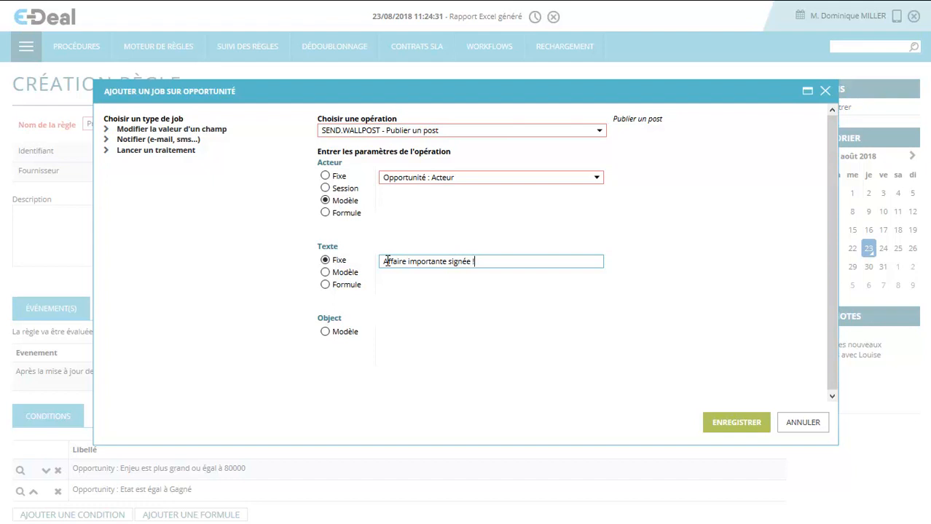
{"action": "left_click", "coordinate": [325, 333]}
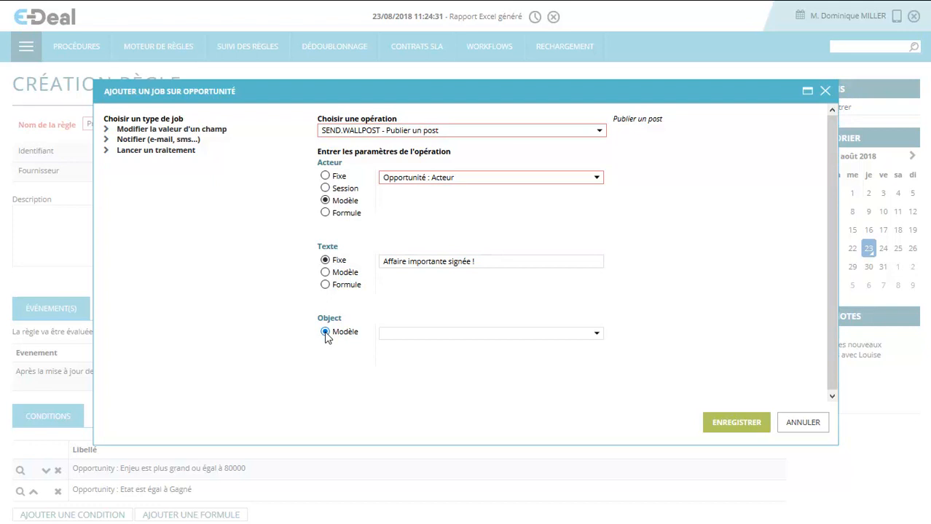
{"action": "left_click", "coordinate": [596, 335]}
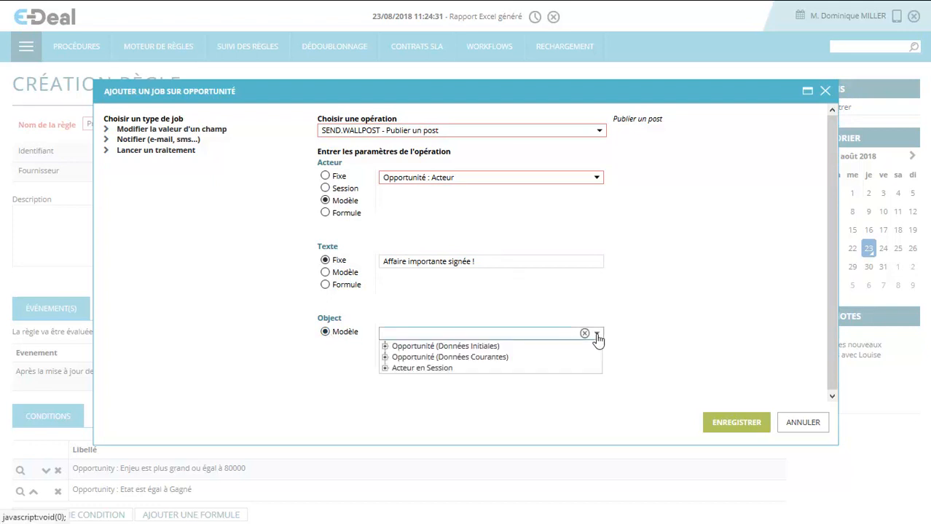
{"action": "left_click", "coordinate": [385, 358]}
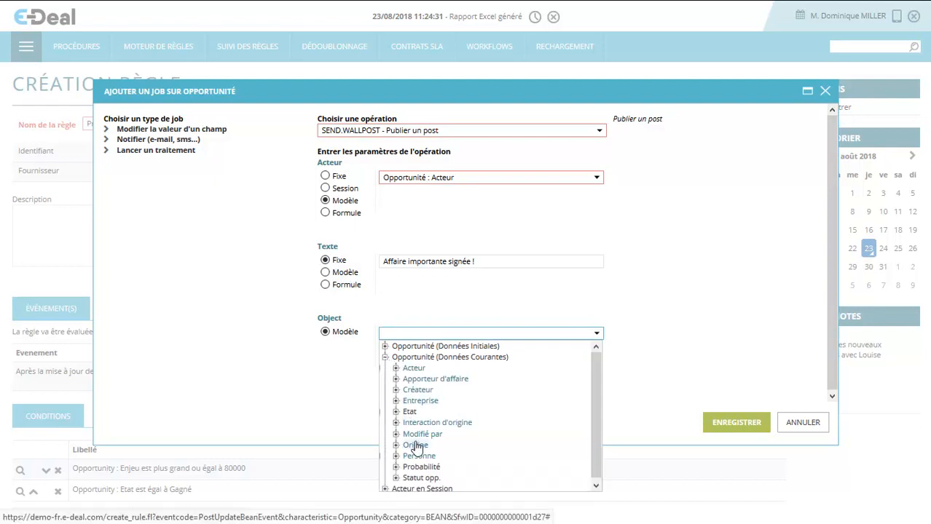
{"action": "left_click", "coordinate": [419, 401]}
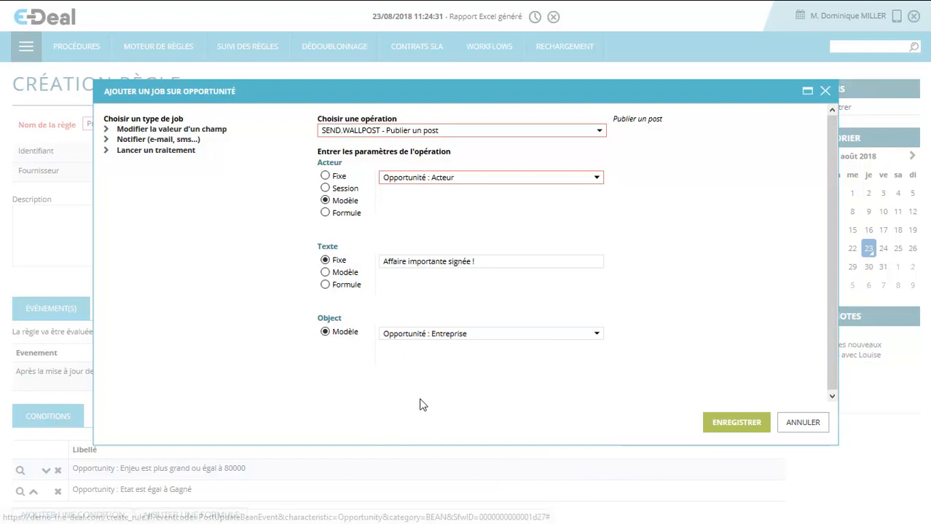
{"action": "left_click", "coordinate": [733, 429]}
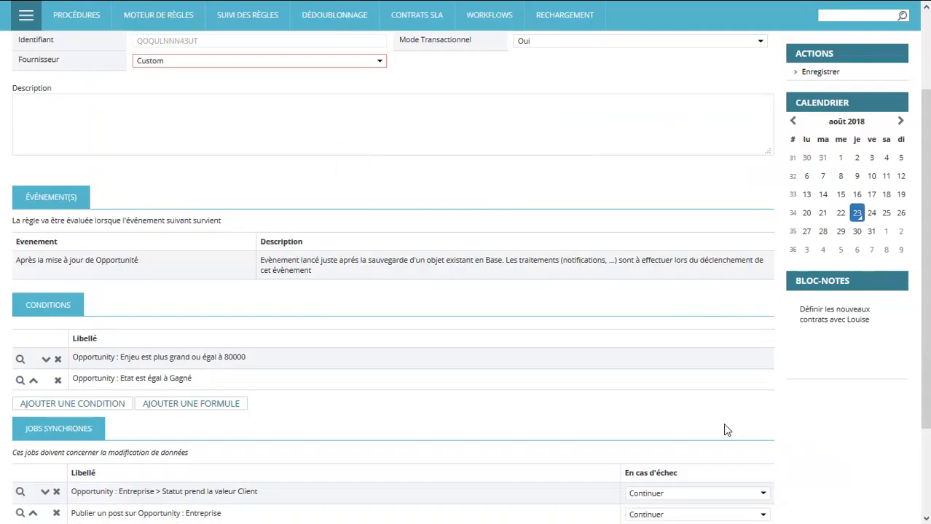
Step: Save the rule, set its Politique d'exécution to Actif, and apply the changes
{"action": "scroll", "coordinate": [726, 431], "scroll_direction": "up", "scroll_amount": 3}
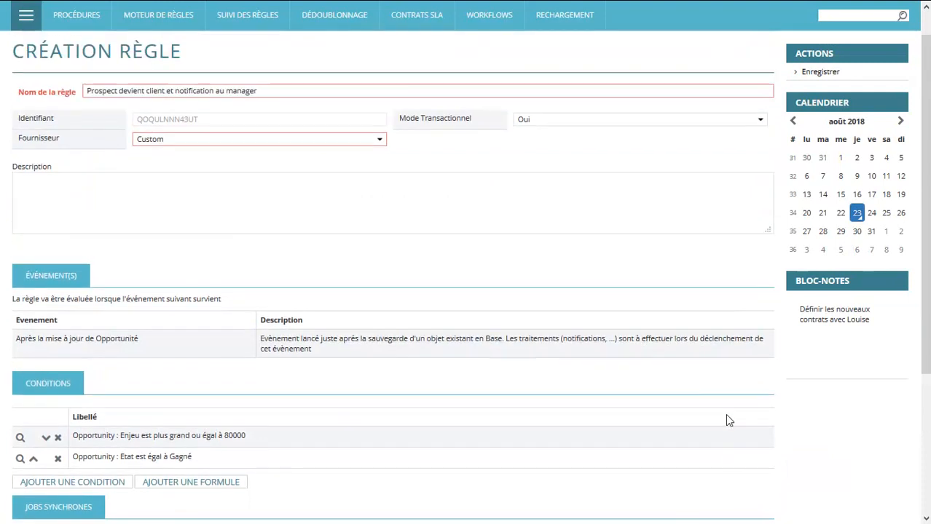
{"action": "left_click", "coordinate": [817, 109]}
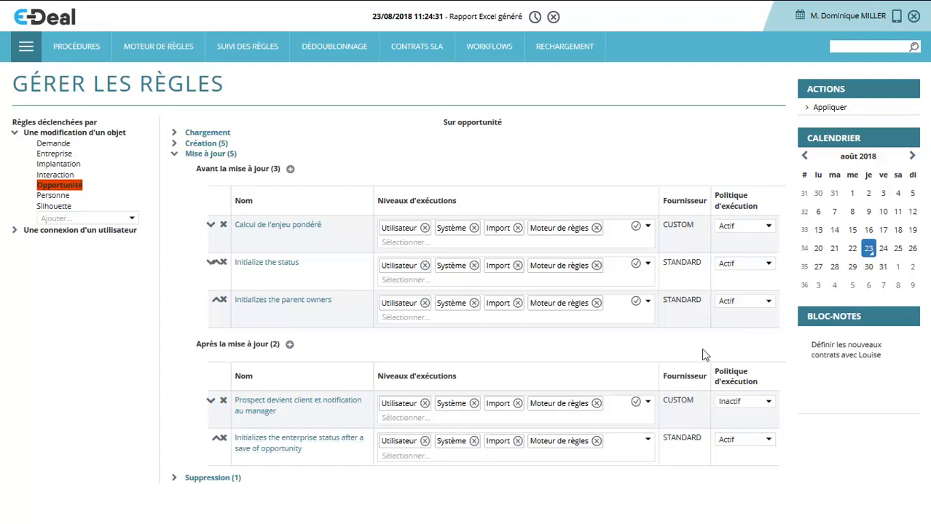
{"action": "left_click", "coordinate": [770, 409]}
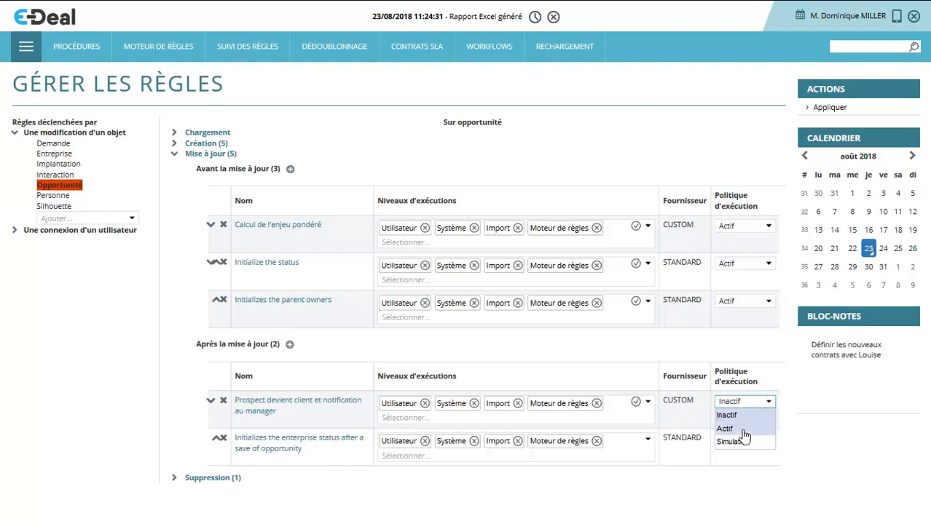
{"action": "left_click", "coordinate": [742, 429]}
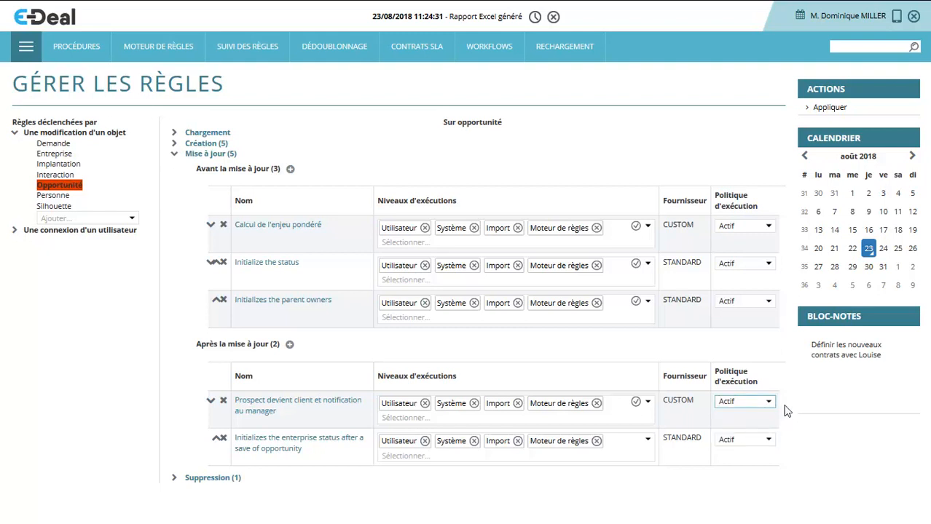
{"action": "left_click", "coordinate": [828, 108]}
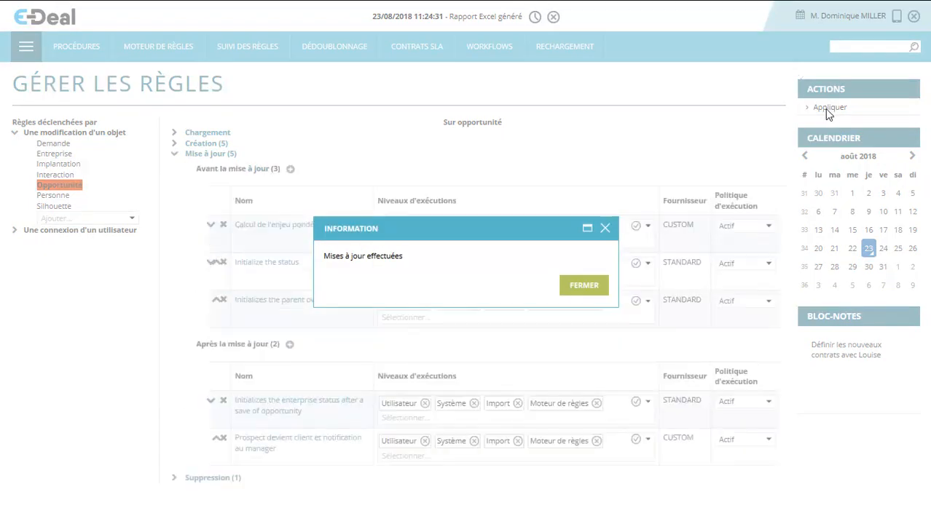
Step: Set Upeka World's Voyage tour de Suisse opportunity to Gagné, then reopen Upeka World to check its status
{"action": "left_click", "coordinate": [586, 292]}
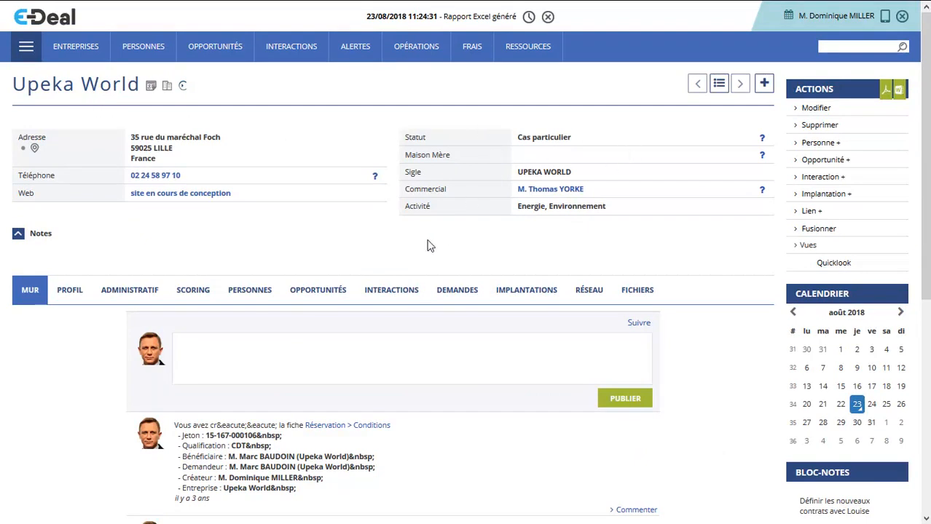
{"action": "left_click", "coordinate": [332, 290]}
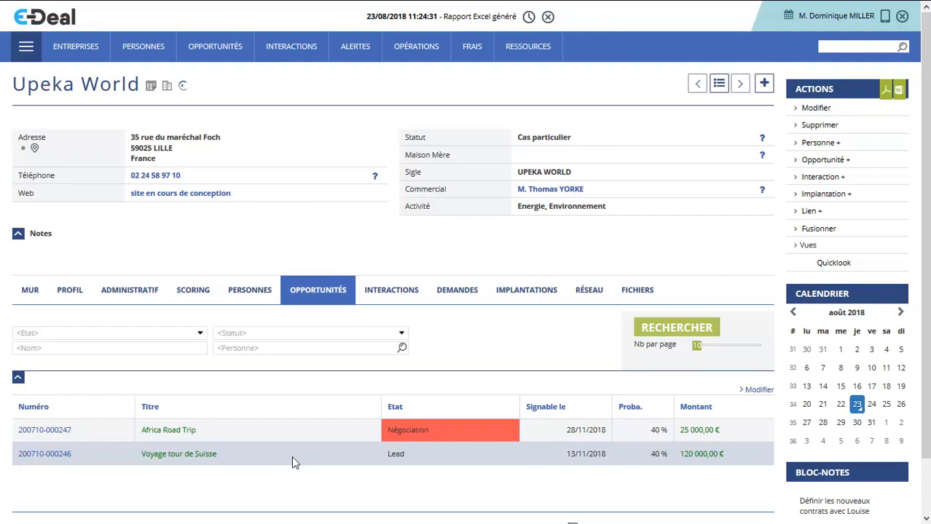
{"action": "left_click", "coordinate": [53, 456]}
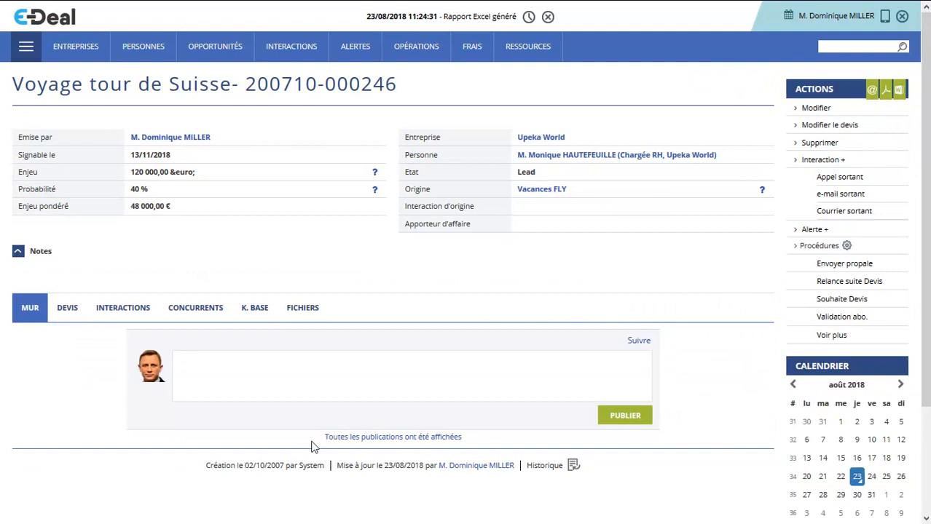
{"action": "left_click", "coordinate": [814, 109]}
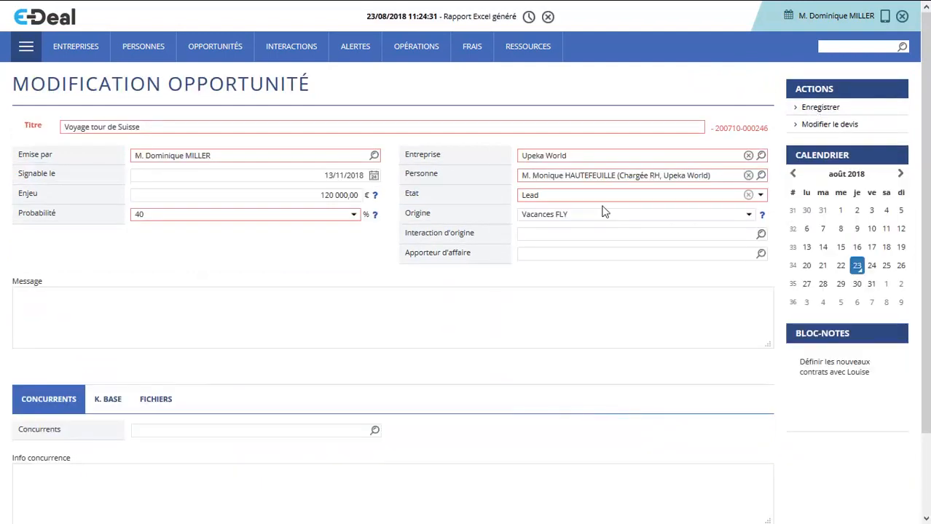
{"action": "left_click", "coordinate": [604, 194]}
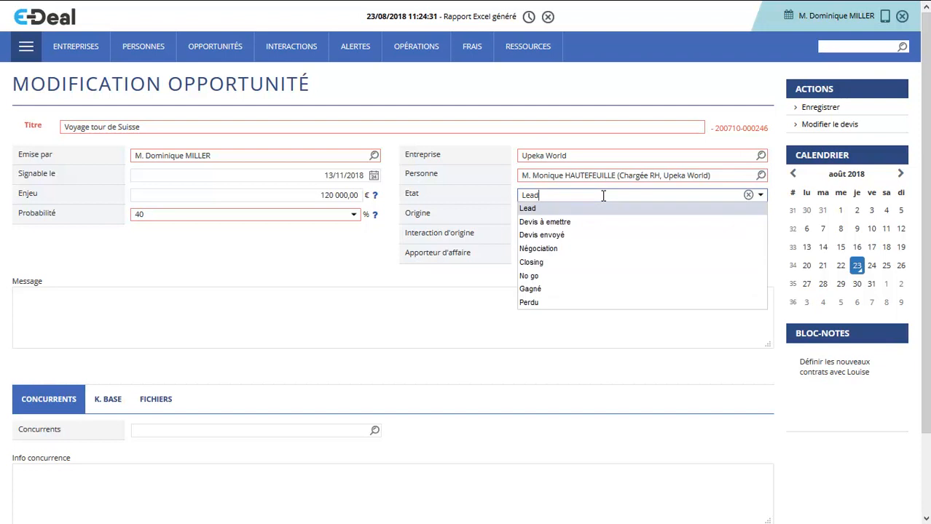
{"action": "left_click", "coordinate": [536, 289]}
{"action": "left_click", "coordinate": [819, 108]}
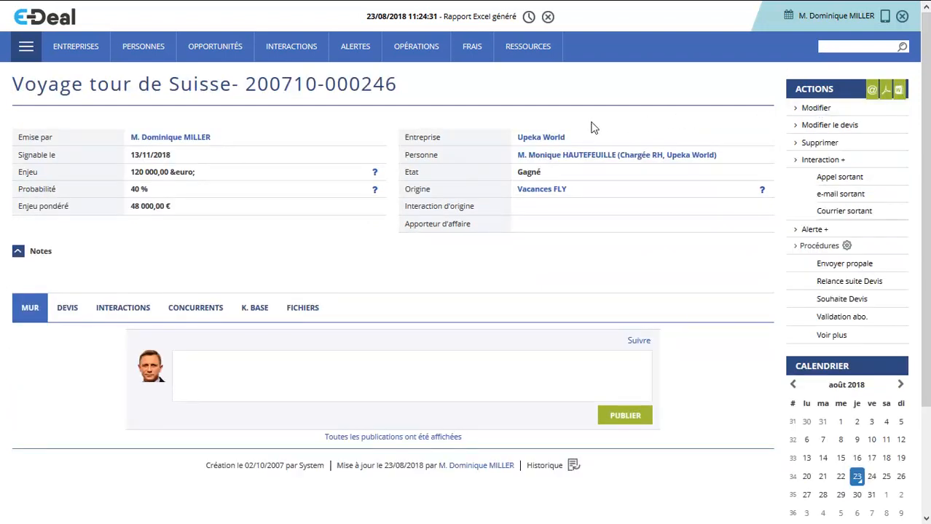
{"action": "left_click", "coordinate": [543, 143]}
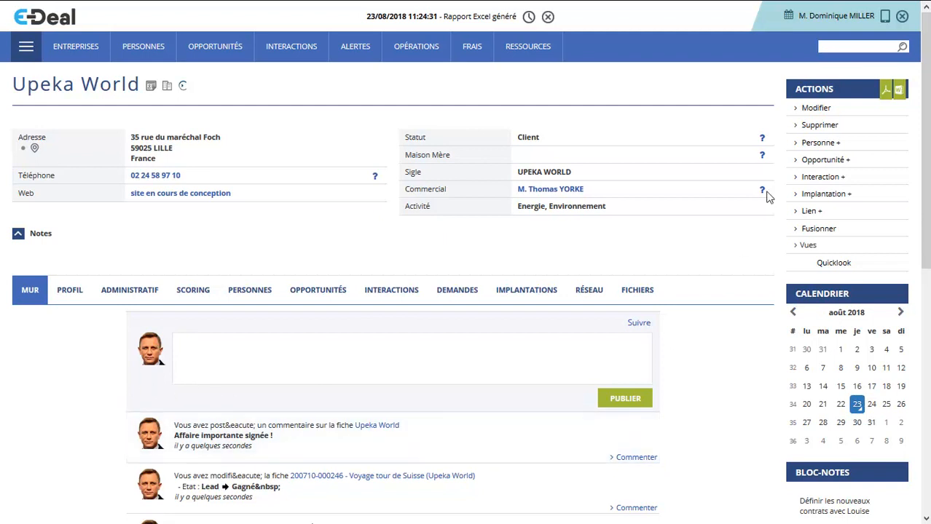
Step: Log in with the saved manager account
{"action": "left_click", "coordinate": [903, 21]}
{"action": "type", "text": "manag"}
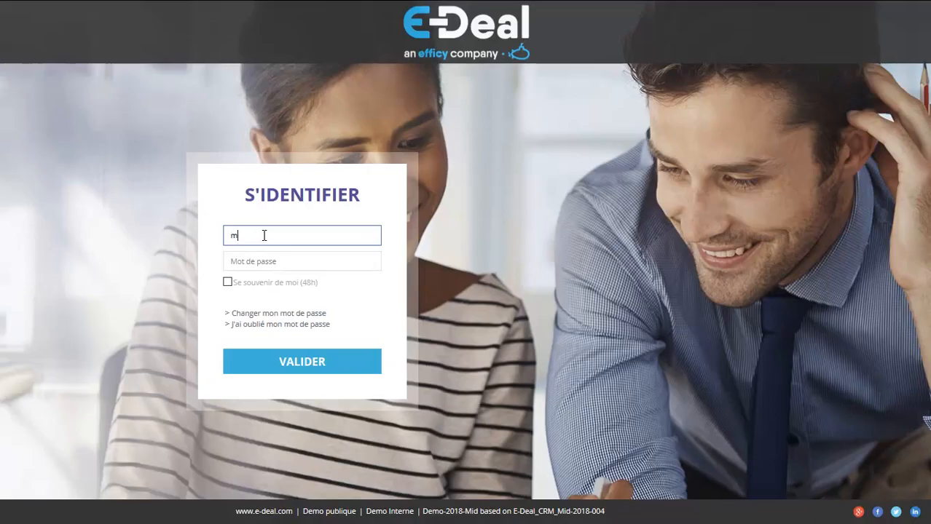
{"action": "type", "text": "er"}
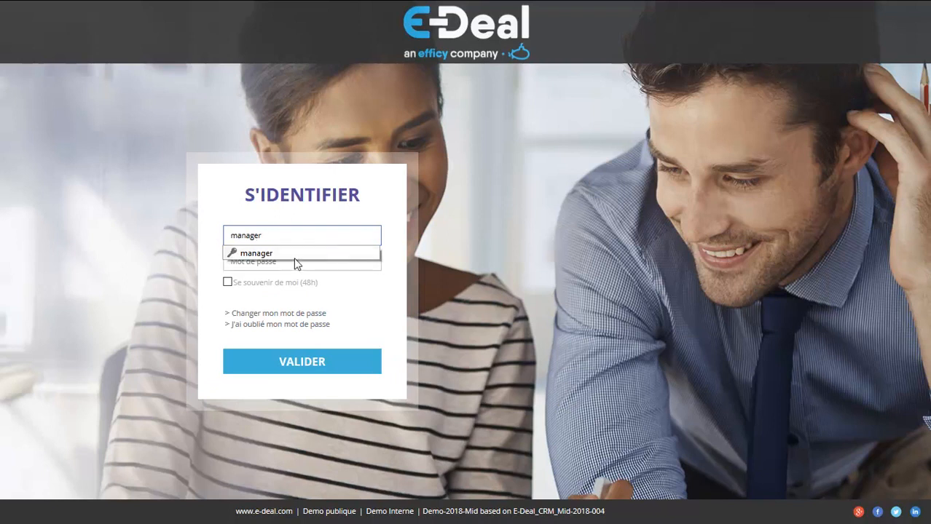
{"action": "left_click", "coordinate": [295, 255]}
{"action": "left_click", "coordinate": [303, 359]}
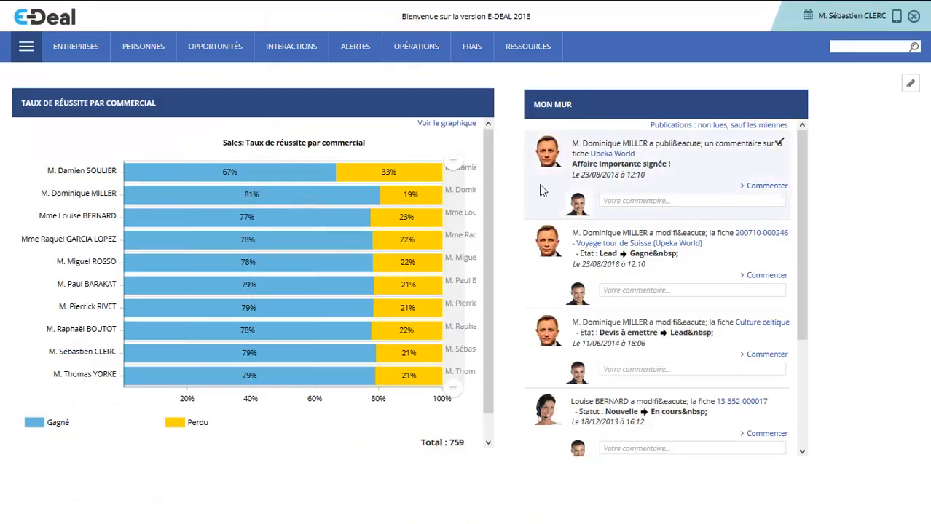
Step: Post a congratulatory comment under the 'Affaire importante signée !' wall post
{"action": "left_click", "coordinate": [618, 201]}
{"action": "type", "text": "Par"}
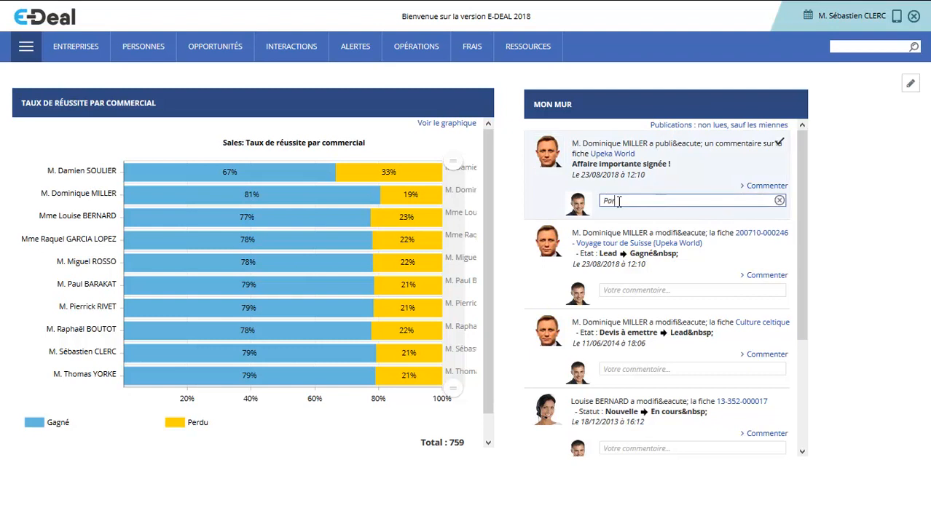
{"action": "type", "text": "fait, bravo Dominique! Good news!"}
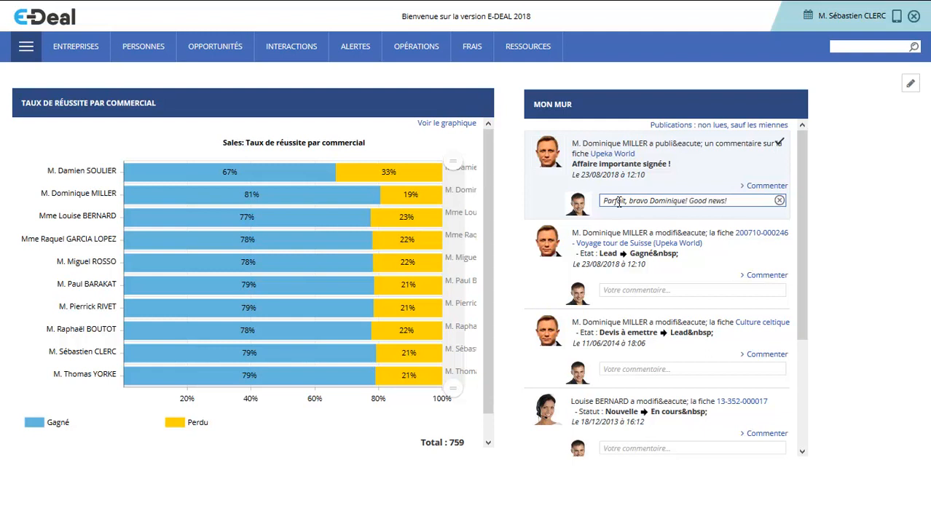
{"action": "key", "text": "Return"}
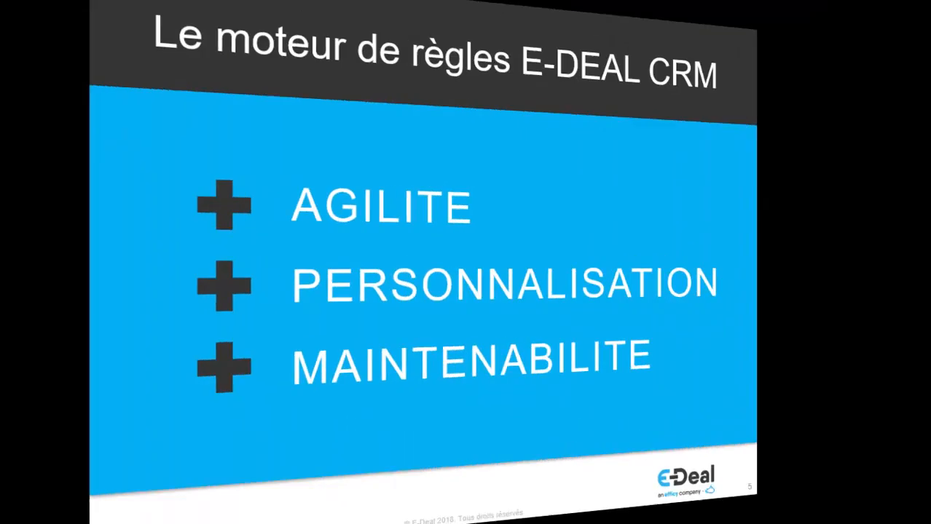